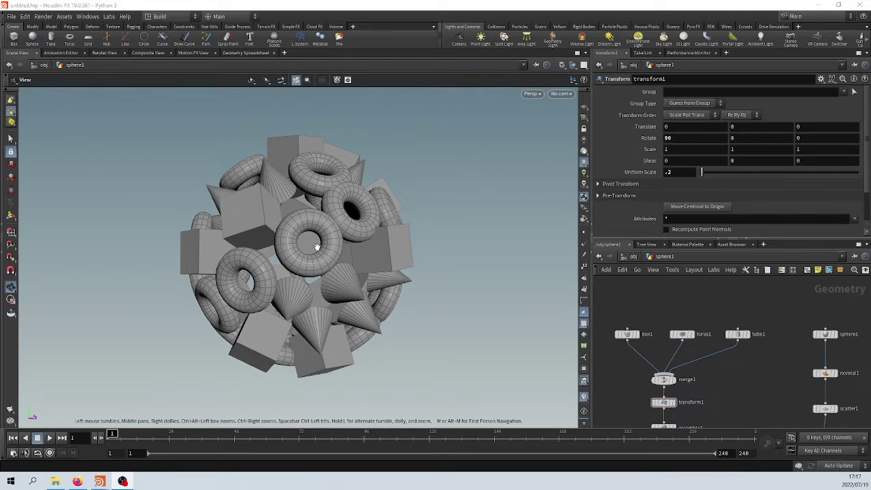
Inspect the scattered result and the individual outputs of the box, torus, tube, sphere, normal and scatter nodes.
{"action": "mouse_move", "coordinate": [318, 247]}
{"action": "left_mouse_down"}
{"action": "mouse_move", "coordinate": [290, 235]}
{"action": "mouse_move", "coordinate": [354, 237]}
{"action": "mouse_move", "coordinate": [288, 249]}
{"action": "mouse_move", "coordinate": [311, 259]}
{"action": "mouse_move", "coordinate": [306, 252]}
{"action": "left_mouse_up"}
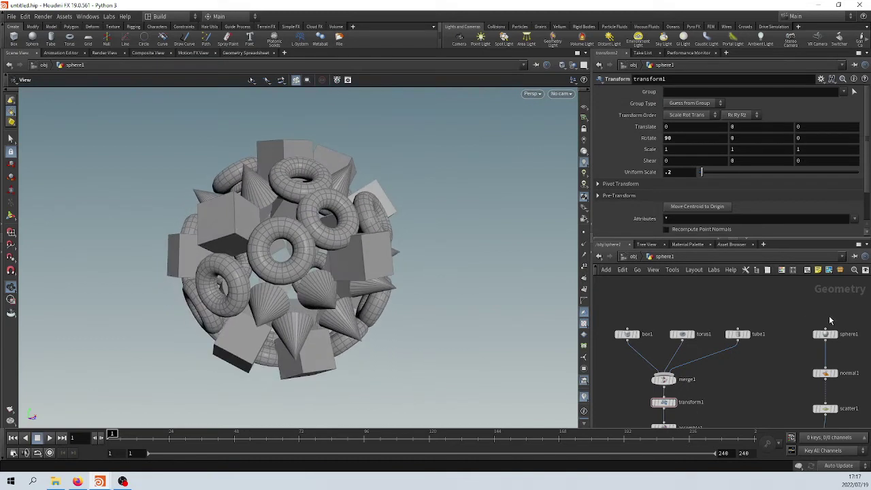
{"action": "left_click", "coordinate": [633, 335]}
{"action": "left_click", "coordinate": [688, 335]}
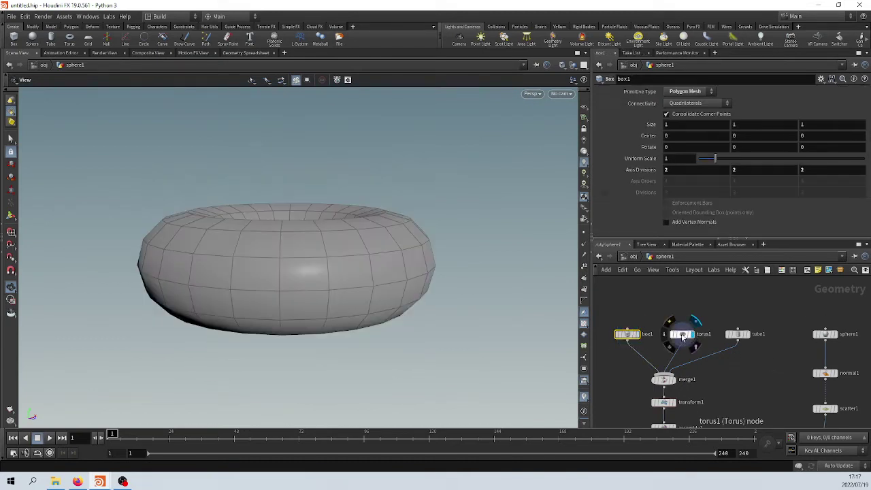
{"action": "left_click", "coordinate": [748, 337]}
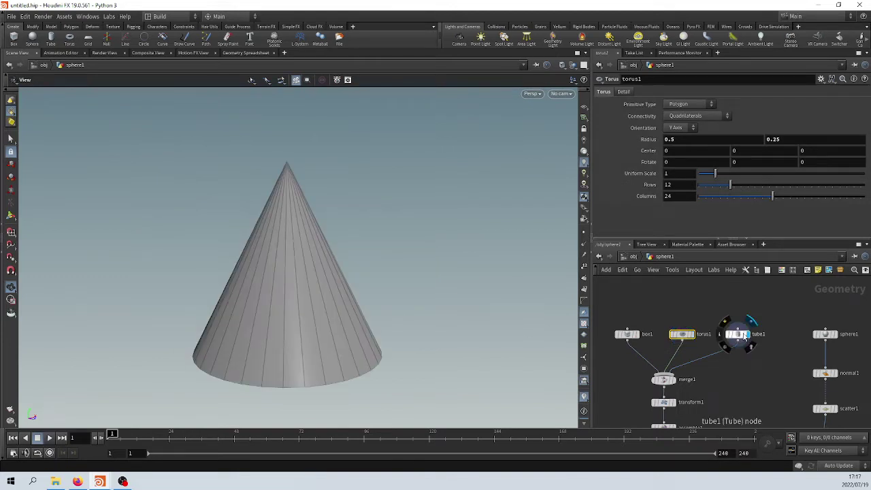
{"action": "middle_click_drag", "start_coordinate": [795, 352], "coordinate": [696, 339]}
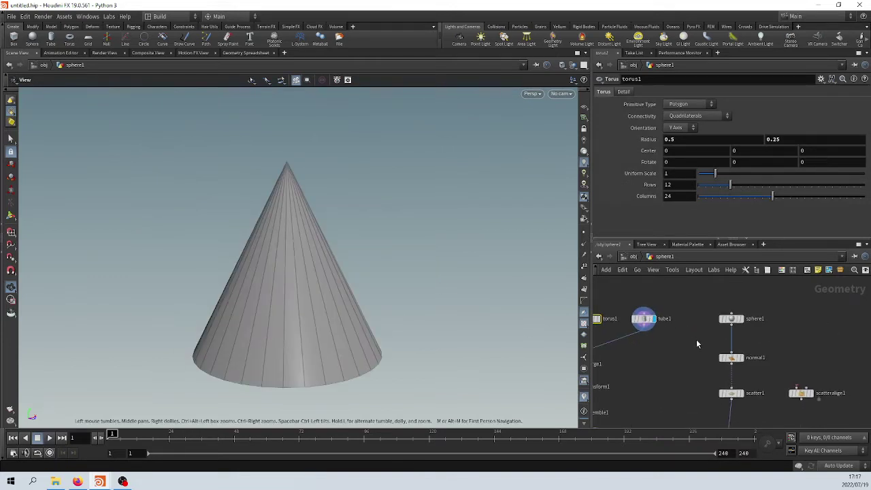
{"action": "left_click", "coordinate": [735, 395]}
{"action": "left_click", "coordinate": [742, 320]}
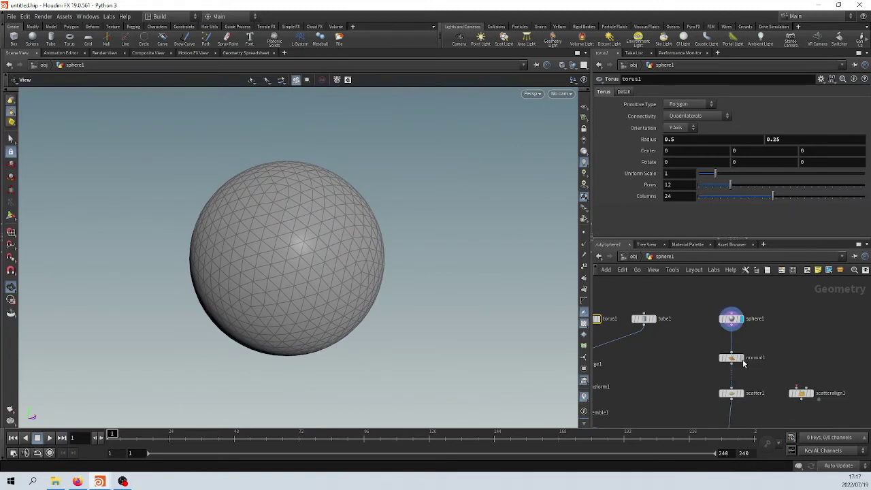
{"action": "left_click", "coordinate": [742, 359]}
{"action": "left_click", "coordinate": [740, 394]}
{"action": "left_click", "coordinate": [732, 393]}
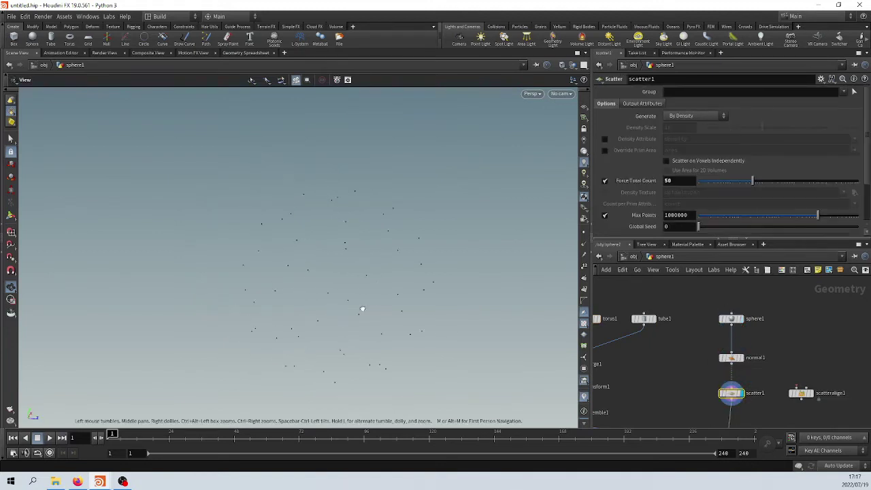
{"action": "left_click_drag", "start_coordinate": [358, 287], "coordinate": [334, 282]}
Delete the Scatter and Align node and every node downstream of the box, torus, tube and scatter nodes, including the merge, transform and assemble.
{"action": "left_click", "coordinate": [803, 390]}
{"action": "key", "text": "Delete"}
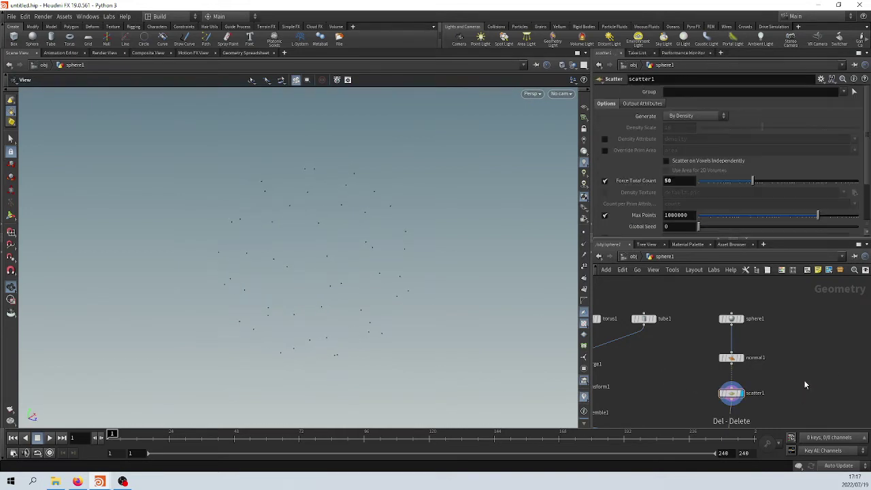
{"action": "middle_click_drag", "start_coordinate": [804, 384], "coordinate": [865, 264]}
{"action": "left_click_drag", "start_coordinate": [855, 306], "coordinate": [660, 416]}
{"action": "key", "text": "Delete"}
{"action": "middle_click_drag", "start_coordinate": [687, 330], "coordinate": [709, 404]}
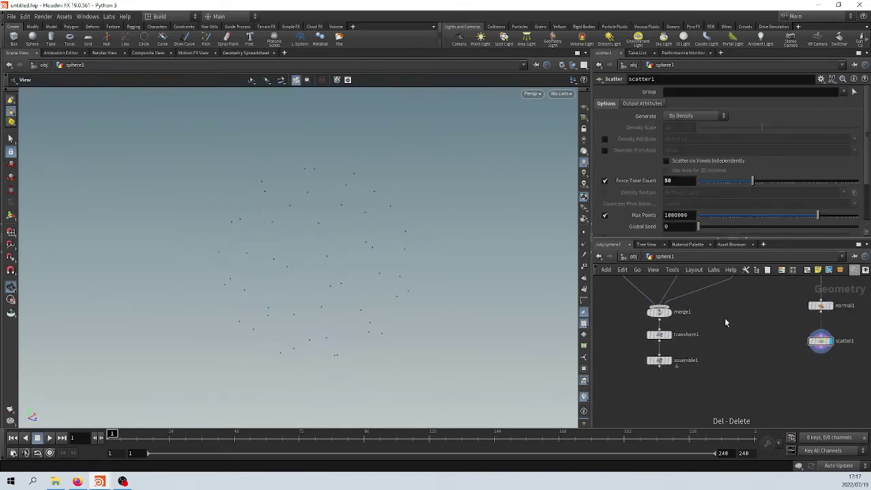
{"action": "key", "text": "Delete"}
{"action": "key", "text": "h"}
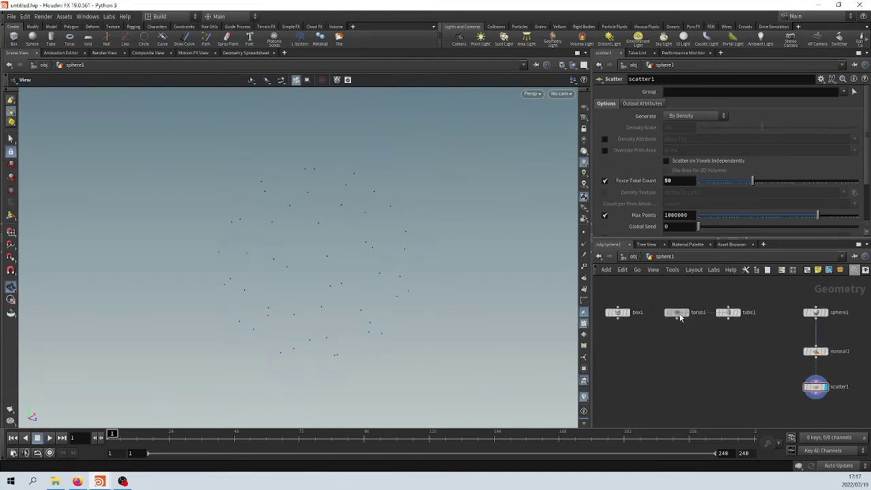
{"action": "middle_click_drag", "start_coordinate": [714, 357], "coordinate": [707, 339]}
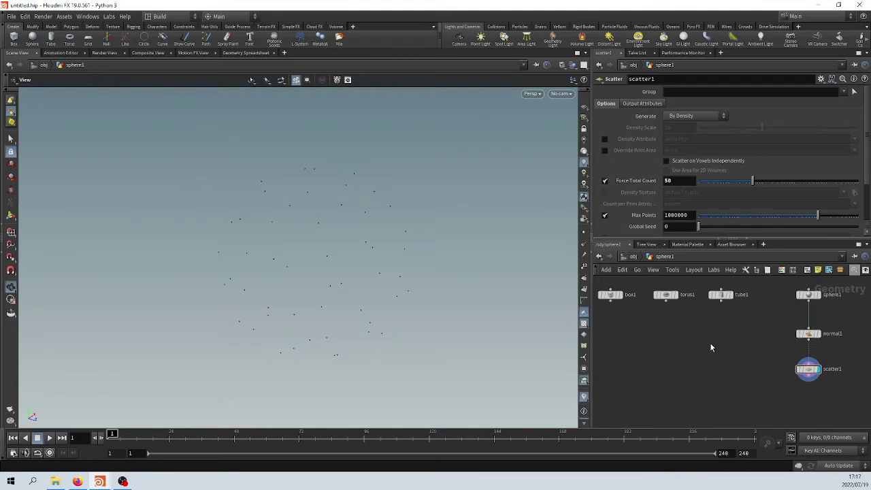
{"action": "scroll", "coordinate": [710, 351], "scroll_direction": "down", "scroll_amount": 3}
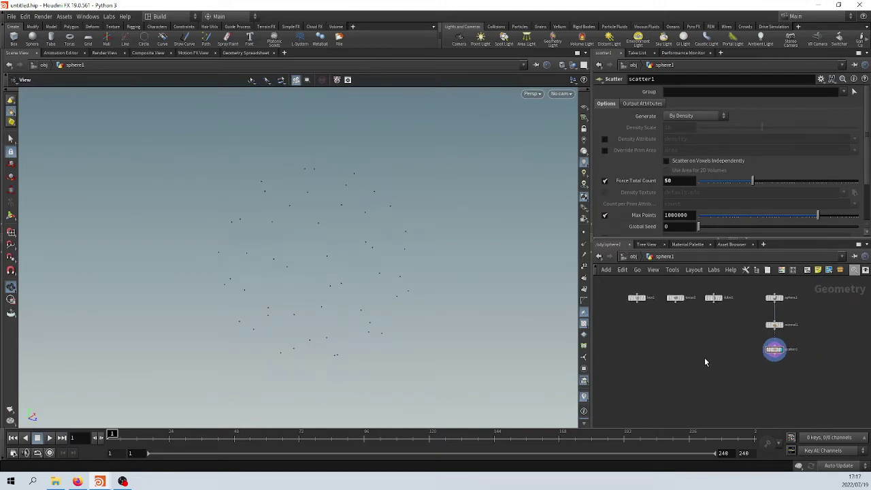
Add an Attribute from Pieces node and place it below the scatter node.
{"action": "key", "text": "Tab"}
{"action": "type", "text": "attri"}
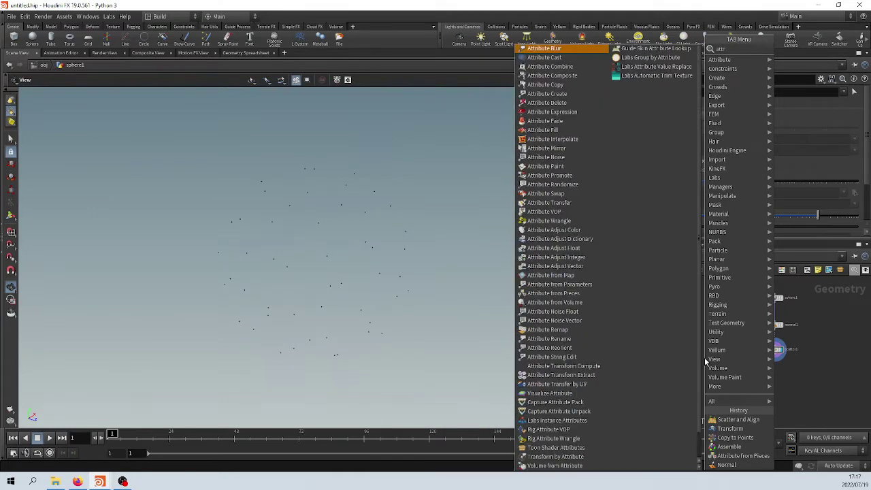
{"action": "type", "text": "but"}
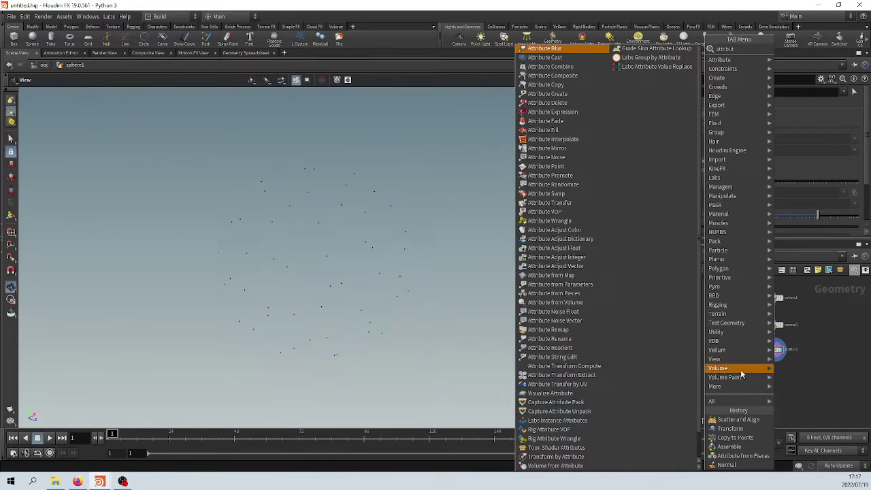
{"action": "left_click", "coordinate": [554, 293]}
{"action": "left_click", "coordinate": [774, 393]}
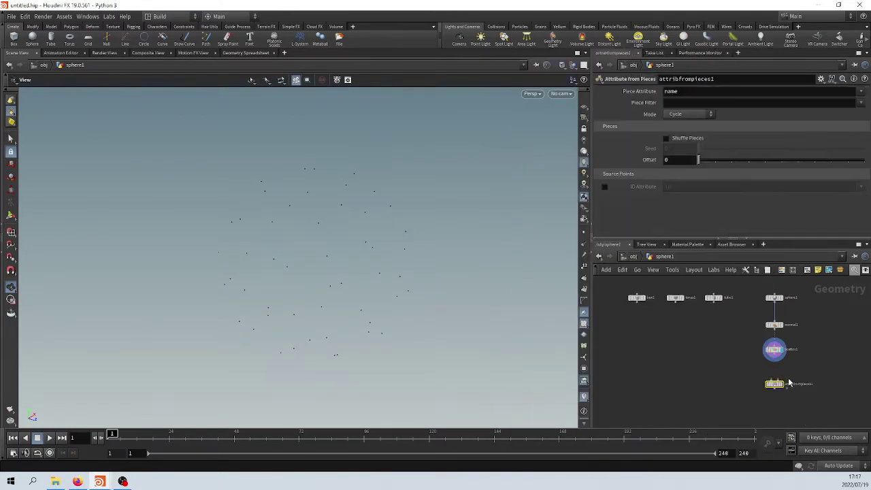
{"action": "scroll", "coordinate": [788, 377], "scroll_direction": "up", "scroll_amount": 5}
{"action": "middle_click_drag", "start_coordinate": [788, 377], "coordinate": [752, 328]}
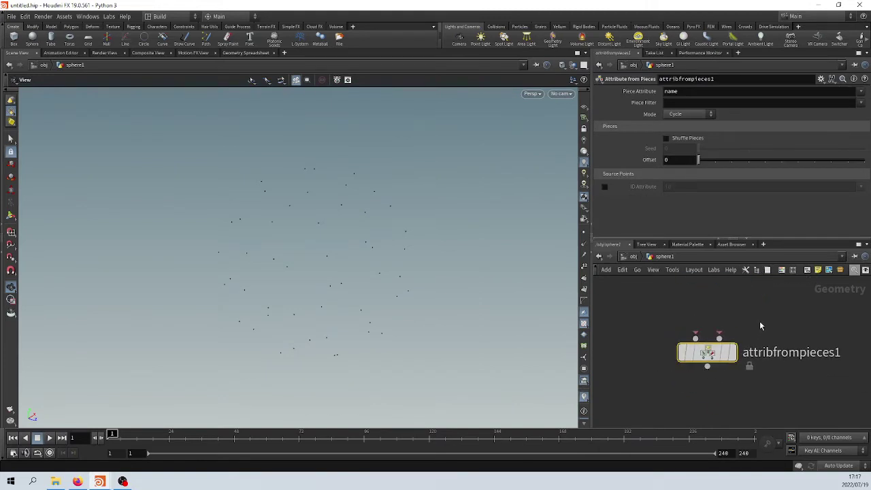
{"action": "middle_click_drag", "start_coordinate": [629, 297], "coordinate": [694, 334]}
{"action": "scroll", "coordinate": [719, 351], "scroll_direction": "down", "scroll_amount": 5}
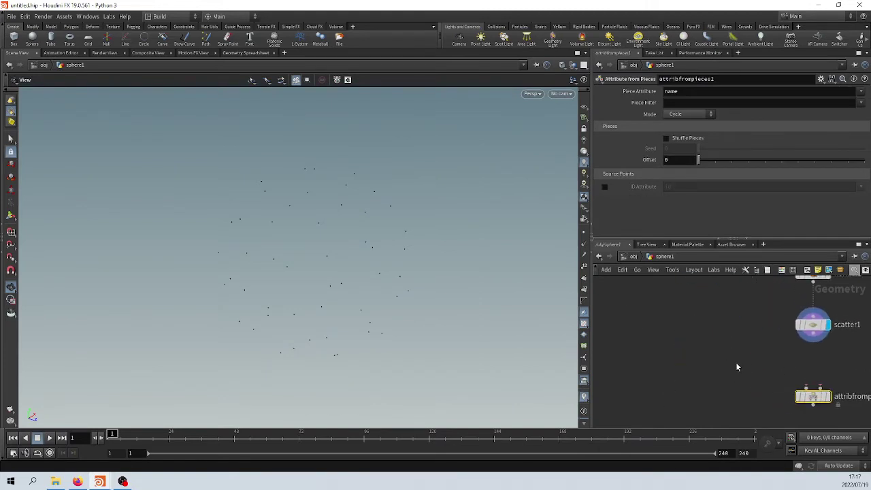
{"action": "scroll", "coordinate": [726, 384], "scroll_direction": "down", "scroll_amount": 2}
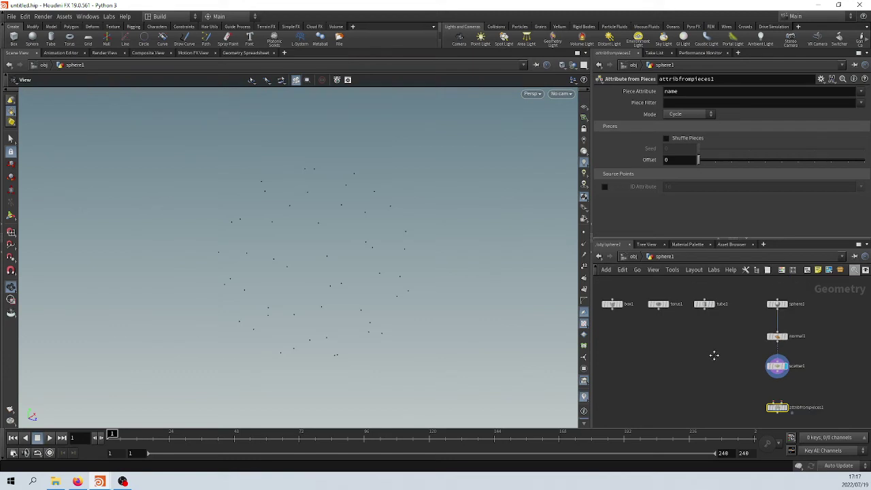
{"action": "left_click_drag", "start_coordinate": [783, 309], "coordinate": [644, 349]}
{"action": "middle_click_drag", "start_coordinate": [750, 369], "coordinate": [706, 352]}
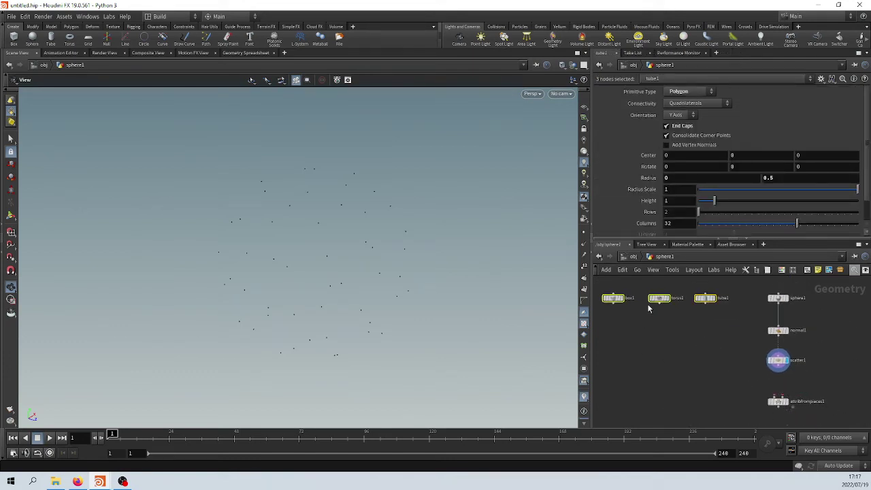
{"action": "middle_click_drag", "start_coordinate": [673, 339], "coordinate": [690, 352]}
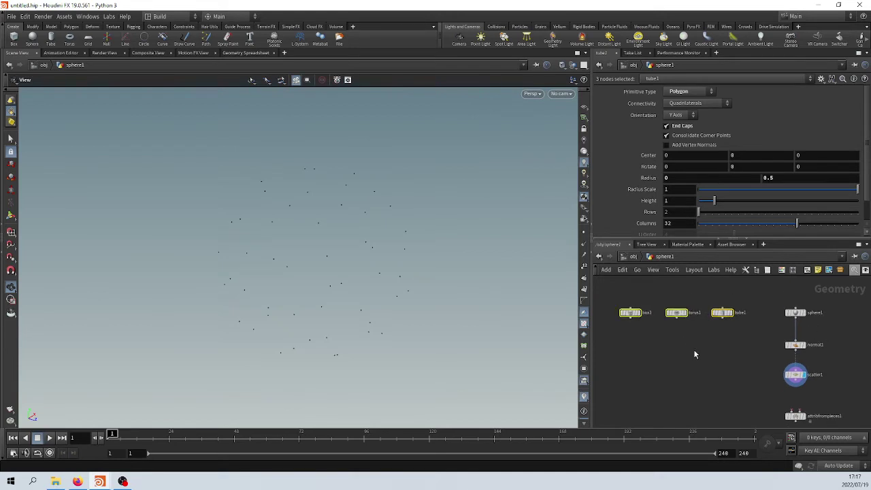
{"action": "middle_click_drag", "start_coordinate": [726, 374], "coordinate": [722, 361]}
{"action": "scroll", "coordinate": [770, 370], "scroll_direction": "up", "scroll_amount": 1}
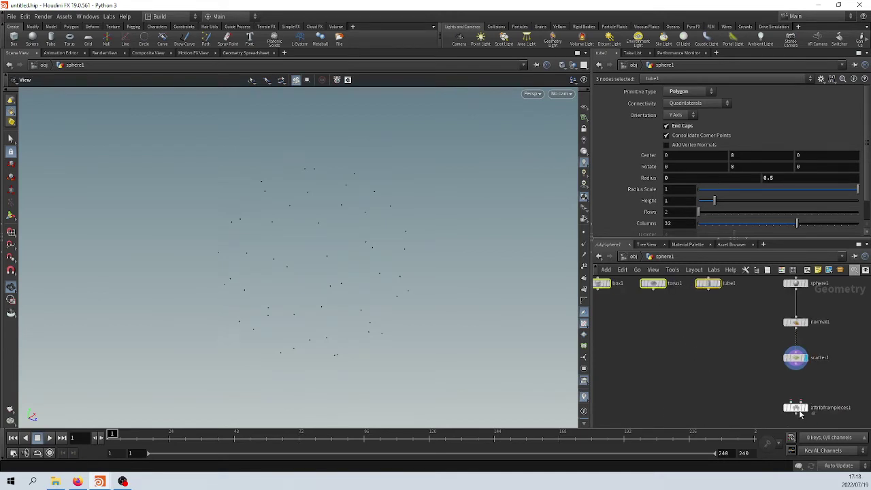
{"action": "left_click", "coordinate": [798, 407]}
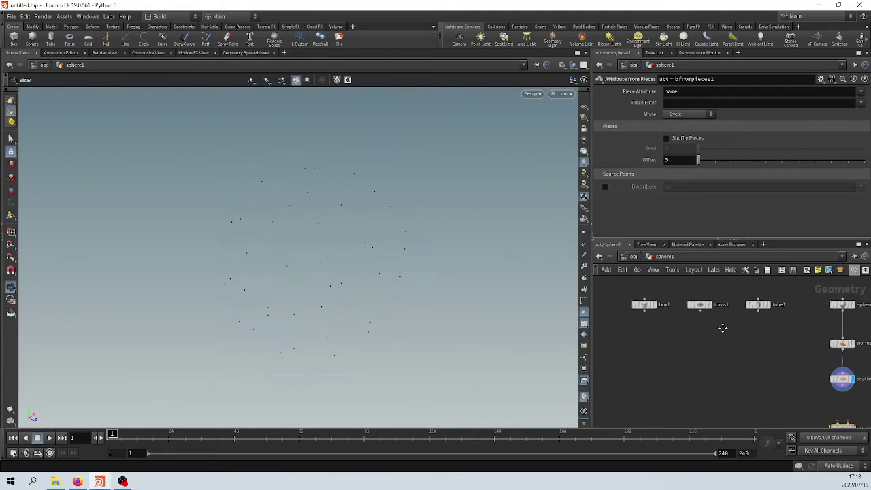
{"action": "scroll", "coordinate": [701, 378], "scroll_direction": "up", "scroll_amount": 2}
{"action": "scroll", "coordinate": [703, 358], "scroll_direction": "down", "scroll_amount": 2}
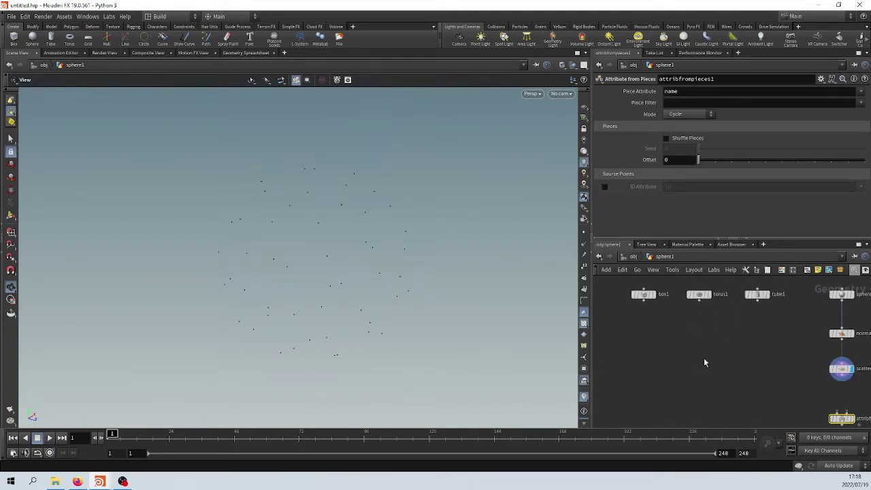
{"action": "middle_click_drag", "start_coordinate": [702, 354], "coordinate": [703, 356]}
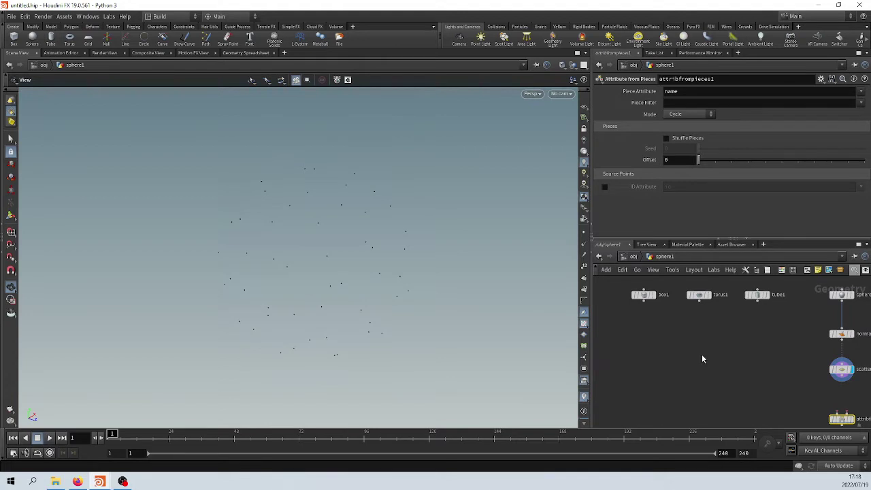
Merge the box, torus and tube, and append an Assemble node to the merge with its output displayed.
{"action": "left_click_drag", "start_coordinate": [788, 346], "coordinate": [622, 275]}
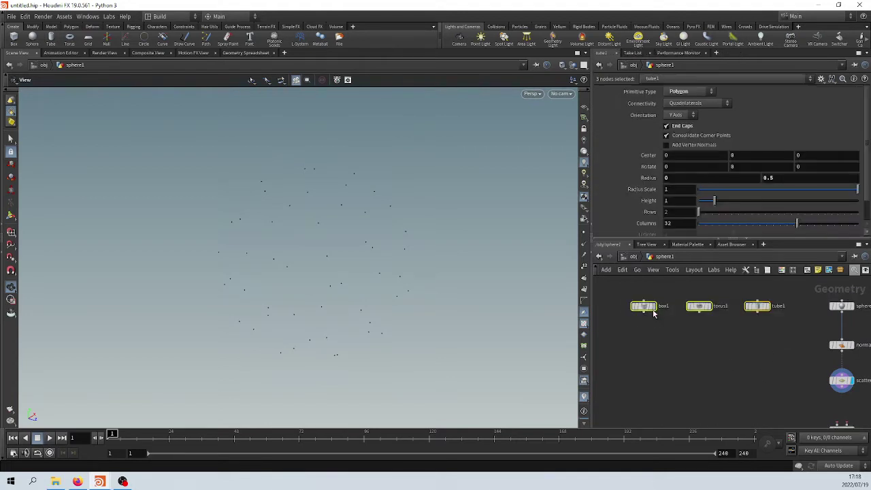
{"action": "left_click_drag", "start_coordinate": [654, 313], "coordinate": [702, 361]}
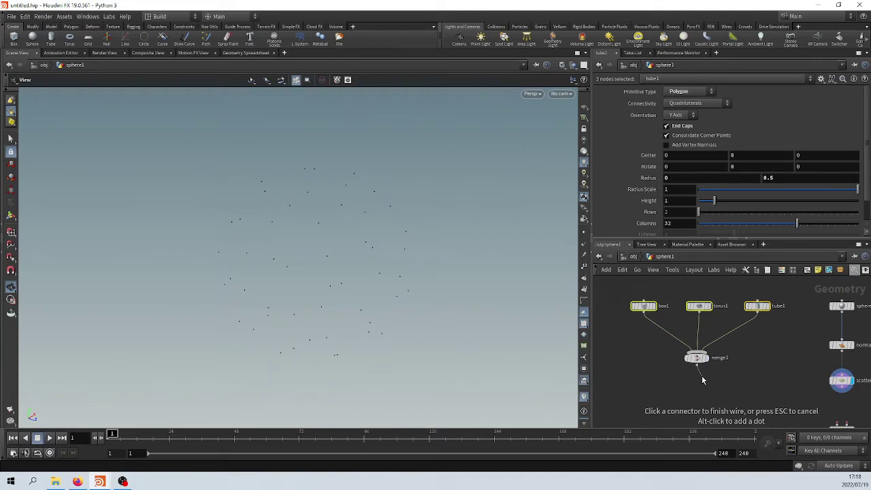
{"action": "left_click", "coordinate": [702, 380]}
{"action": "type", "text": "as"}
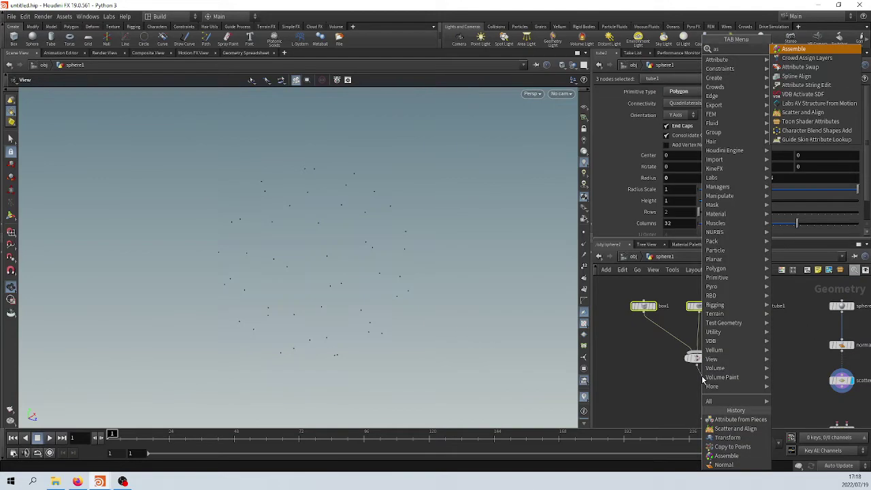
{"action": "left_click", "coordinate": [794, 49]}
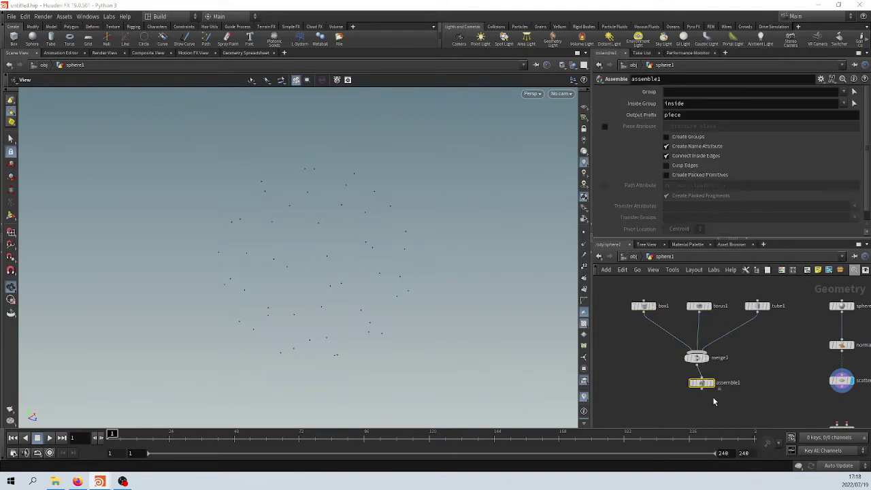
{"action": "left_click", "coordinate": [710, 383]}
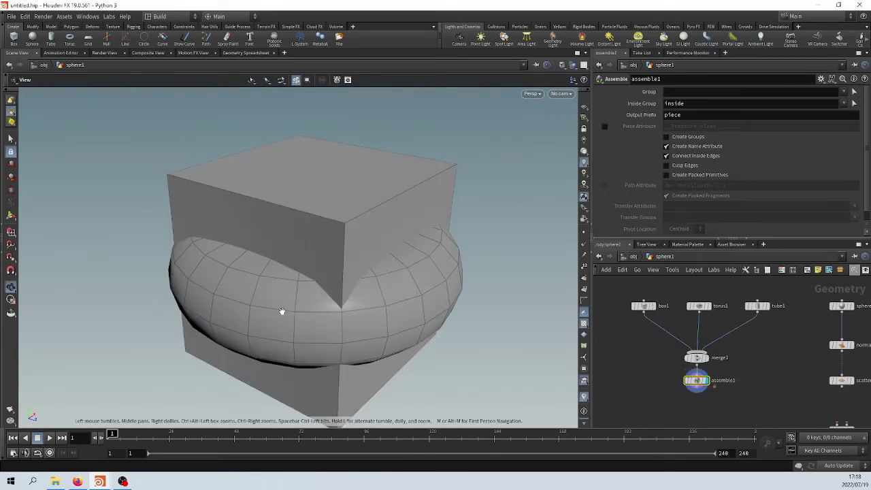
Enable the Assemble node's Piece Attribute and set it to "piece".
{"action": "left_click", "coordinate": [604, 127]}
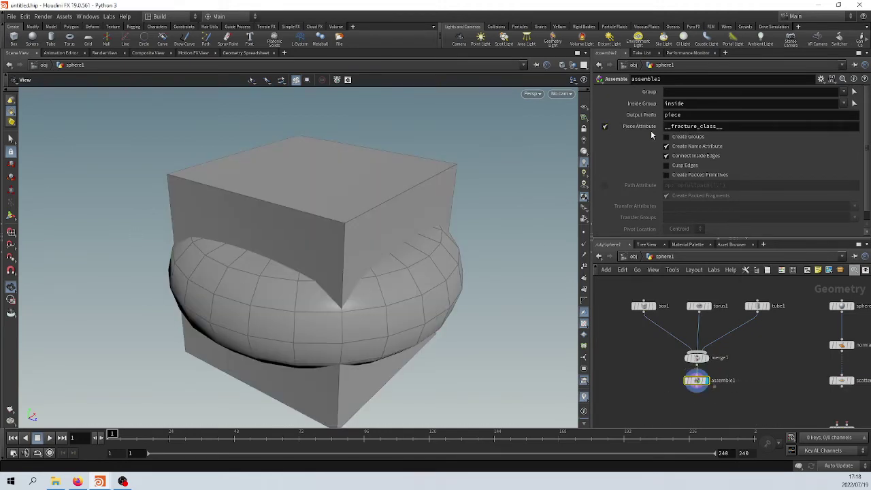
{"action": "left_click_drag", "start_coordinate": [728, 128], "coordinate": [552, 115]}
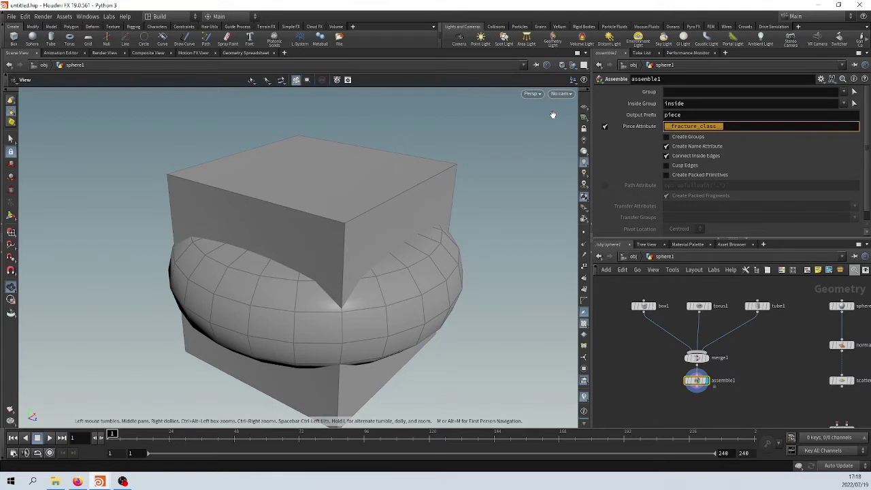
{"action": "type", "text": "pie"}
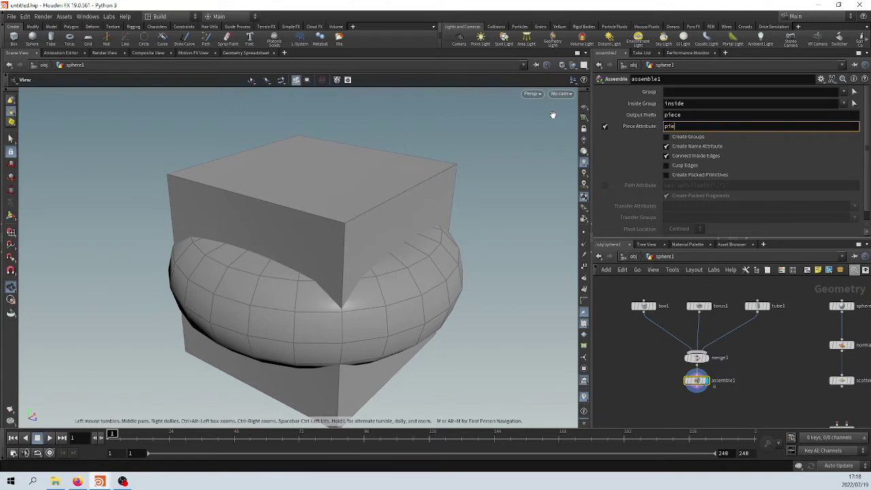
{"action": "type", "text": "ce"}
{"action": "key", "text": "Return"}
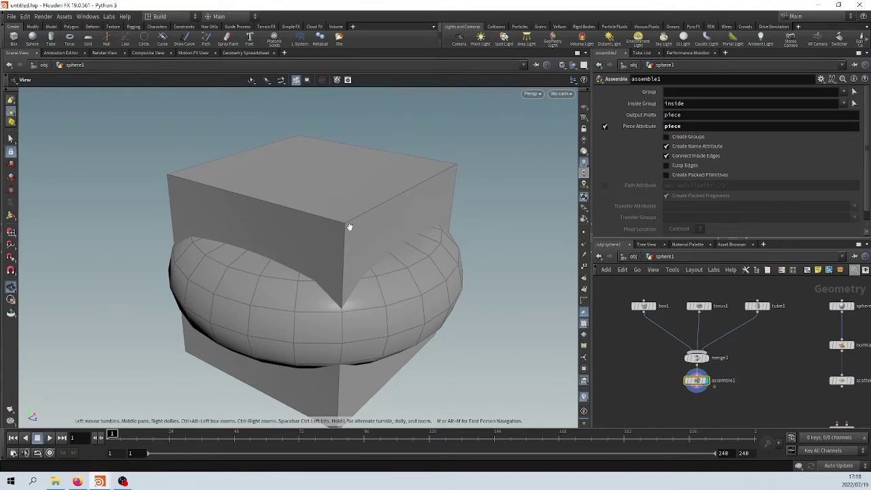
Inspect the overlapping assembled shapes in wireframe and return to shaded display.
{"action": "left_click_drag", "start_coordinate": [349, 228], "coordinate": [360, 232]}
{"action": "key", "text": "shift+w"}
{"action": "right_click_drag", "start_coordinate": [333, 243], "coordinate": [437, 217]}
{"action": "left_click_drag", "start_coordinate": [350, 175], "coordinate": [286, 272]}
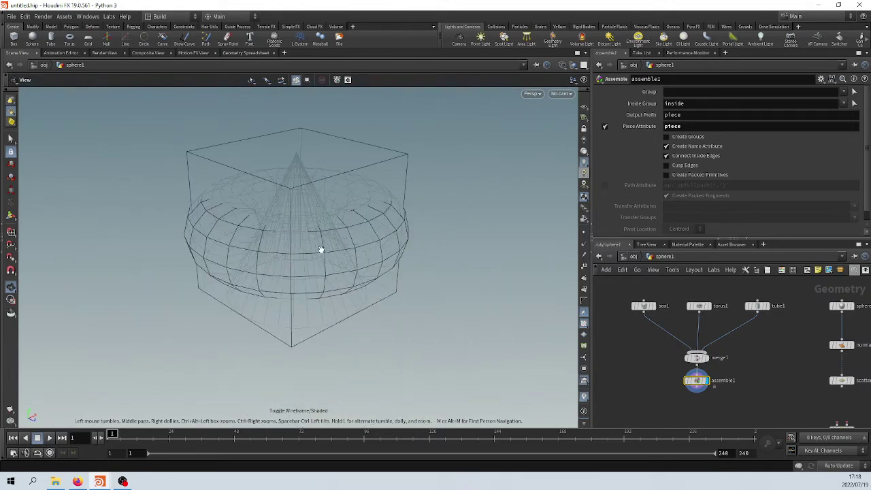
{"action": "key", "text": "w"}
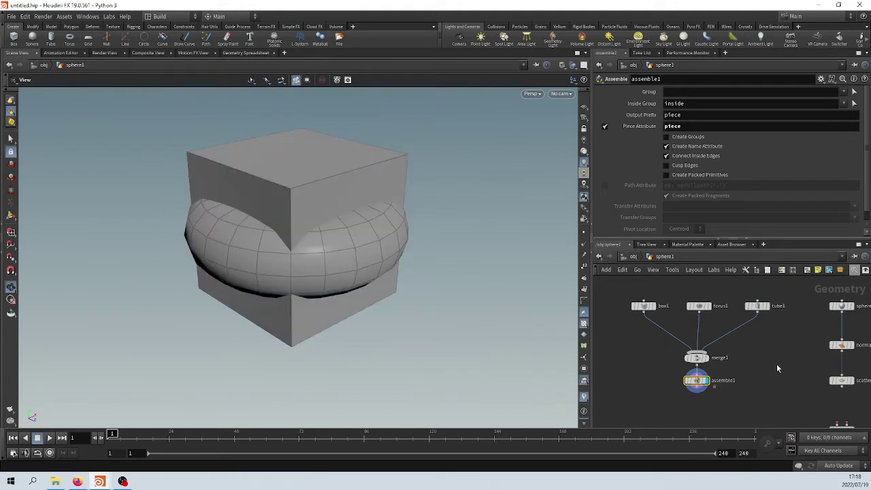
{"action": "middle_click_drag", "start_coordinate": [776, 364], "coordinate": [741, 316]}
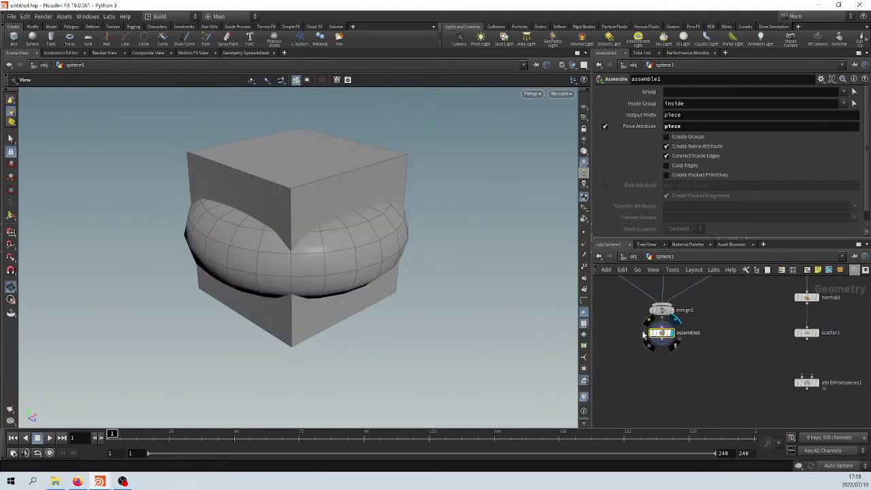
Check the Assemble node's information for its name and piece primitive attributes.
{"action": "middle_click", "coordinate": [662, 333]}
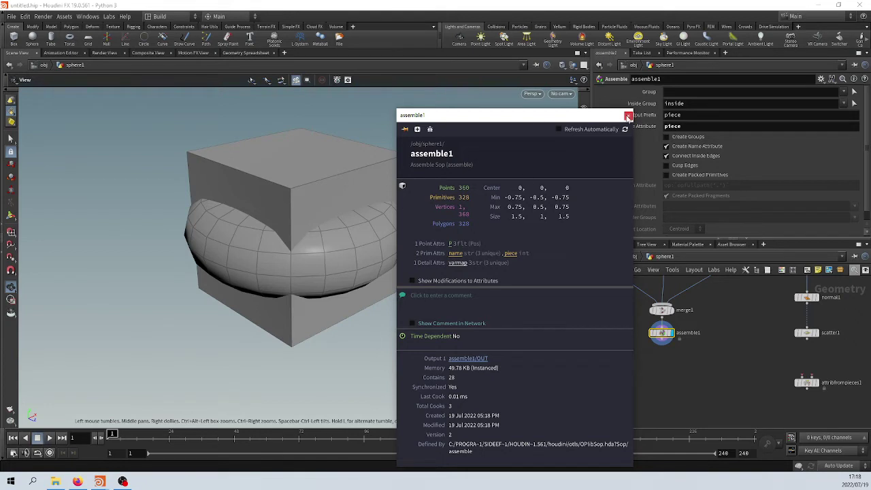
{"action": "left_click", "coordinate": [627, 115]}
{"action": "mouse_move", "coordinate": [746, 340]}
{"action": "middle_mouse_down"}
{"action": "mouse_move", "coordinate": [710, 361]}
{"action": "mouse_move", "coordinate": [739, 353]}
{"action": "middle_mouse_up"}
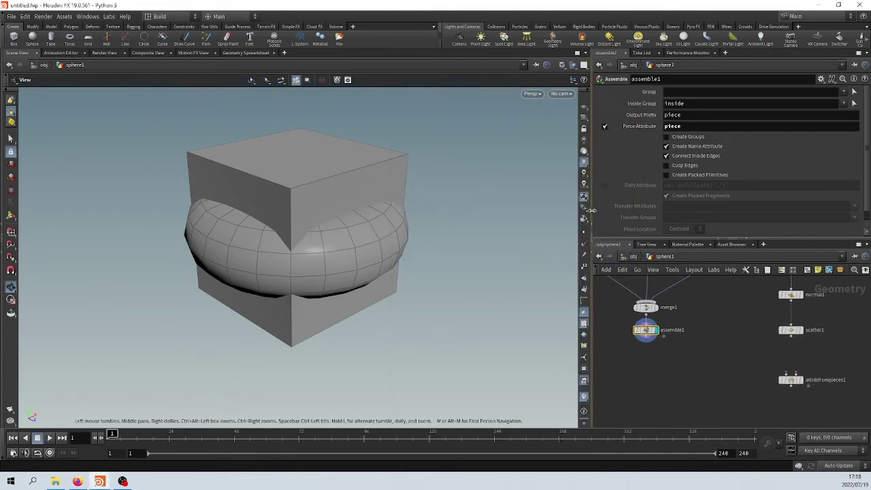
Enlarge the network editor pane in width and height so the whole node network fits.
{"action": "left_click_drag", "start_coordinate": [592, 245], "coordinate": [428, 245]}
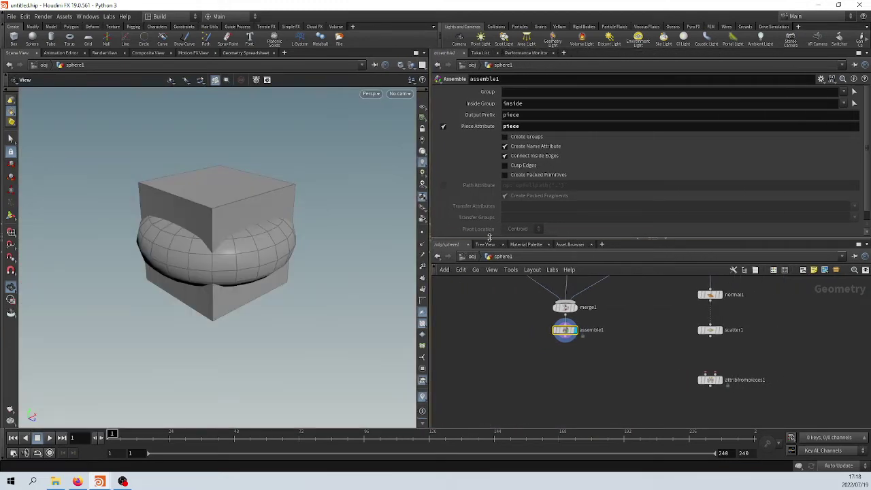
{"action": "left_click_drag", "start_coordinate": [613, 239], "coordinate": [616, 147]}
{"action": "middle_click_drag", "start_coordinate": [623, 276], "coordinate": [621, 290]}
{"action": "scroll", "coordinate": [634, 279], "scroll_direction": "up", "scroll_amount": 1}
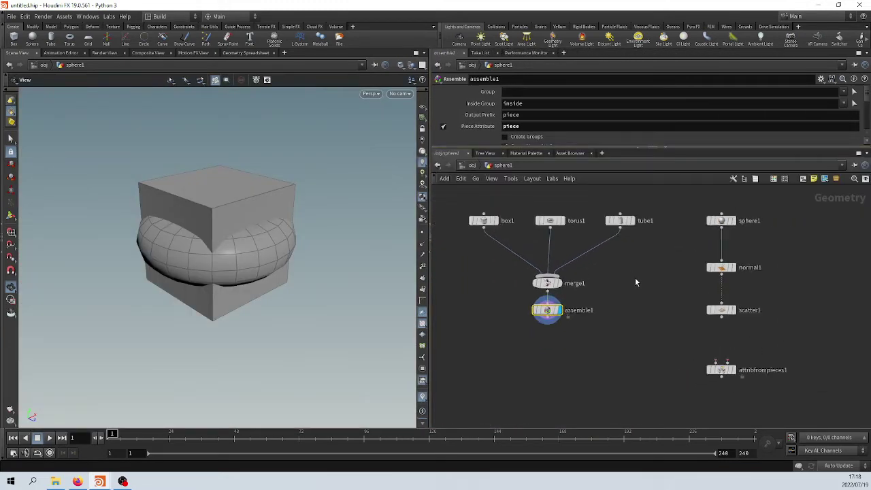
{"action": "middle_click_drag", "start_coordinate": [712, 357], "coordinate": [682, 338]}
{"action": "scroll", "coordinate": [705, 316], "scroll_direction": "up", "scroll_amount": 1}
Display the scatter node and wire it to Attribute from Pieces as the Point Cloud, with the Assemble node as the Geometry Library.
{"action": "left_click", "coordinate": [708, 310]}
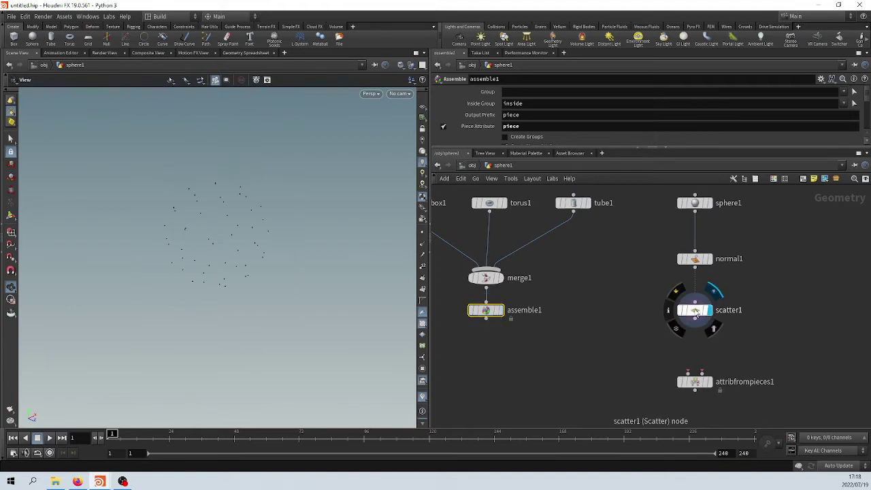
{"action": "left_click", "coordinate": [698, 310]}
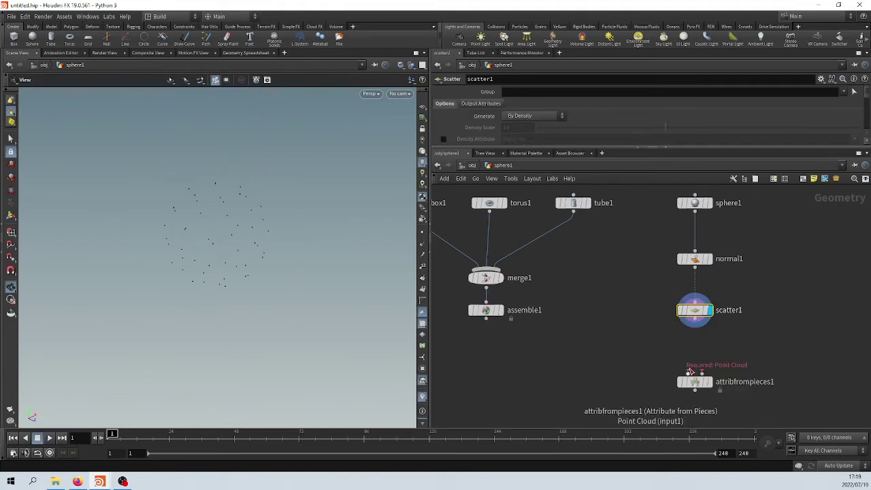
{"action": "left_click_drag", "start_coordinate": [688, 373], "coordinate": [701, 324]}
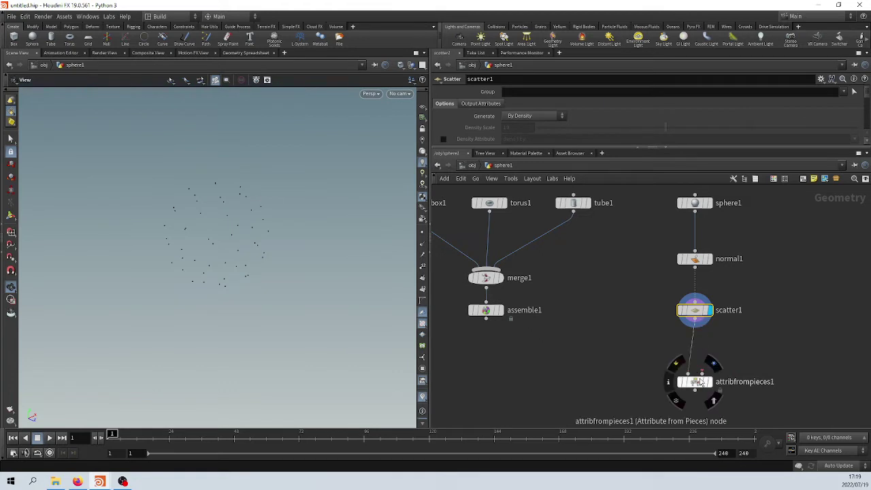
{"action": "left_click_drag", "start_coordinate": [695, 382], "coordinate": [701, 385]}
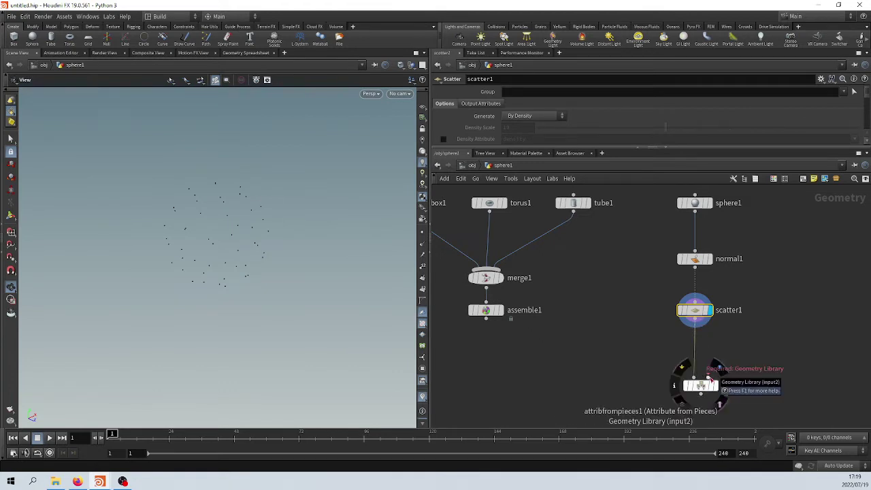
{"action": "left_click_drag", "start_coordinate": [708, 378], "coordinate": [507, 320]}
{"action": "middle_click_drag", "start_coordinate": [566, 262], "coordinate": [635, 302]}
{"action": "left_click_drag", "start_coordinate": [706, 224], "coordinate": [466, 251]}
{"action": "middle_click_drag", "start_coordinate": [692, 370], "coordinate": [633, 289]}
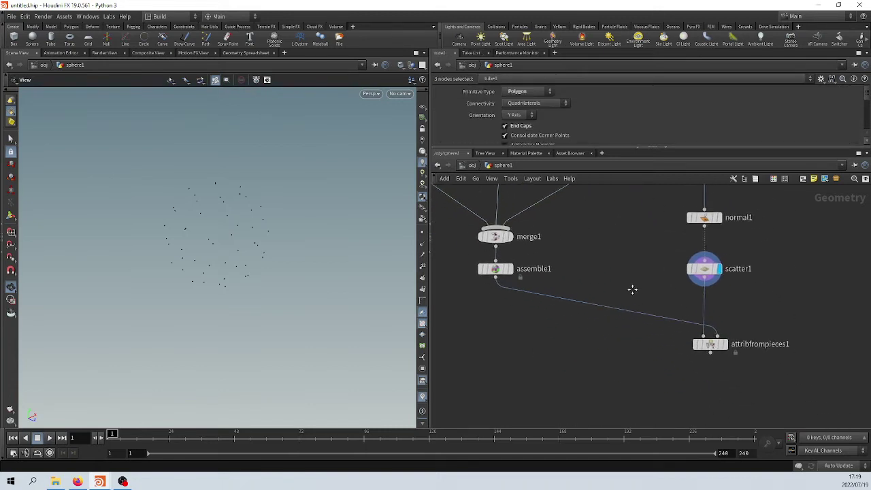
Display the Attribute from Pieces node and set its Piece Attribute to "piece".
{"action": "left_click", "coordinate": [706, 344]}
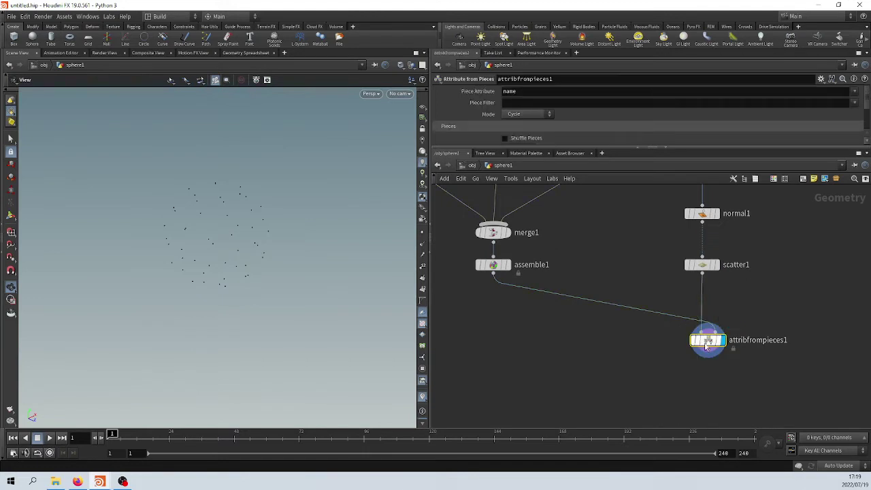
{"action": "middle_click_drag", "start_coordinate": [617, 315], "coordinate": [622, 363]}
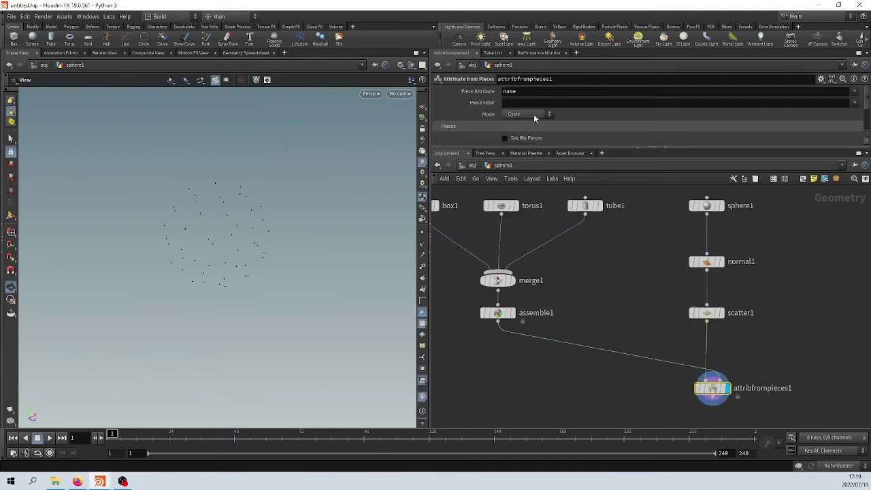
{"action": "left_click", "coordinate": [455, 93]}
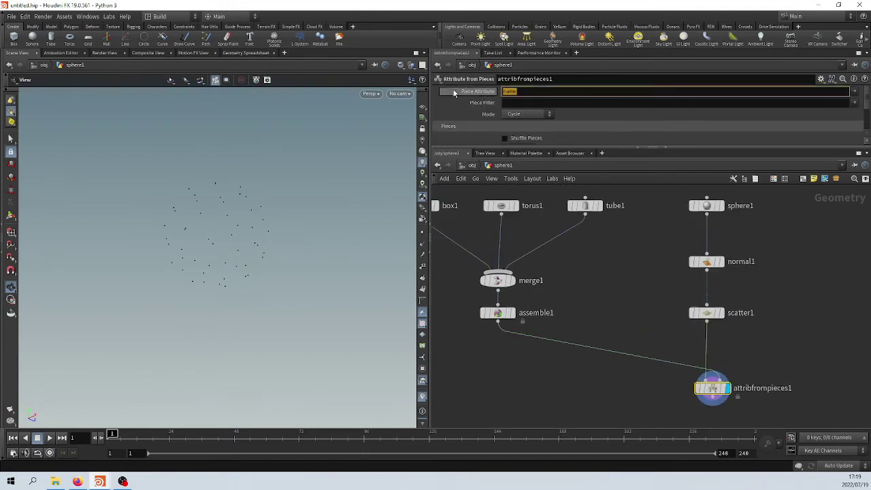
{"action": "type", "text": "piece"}
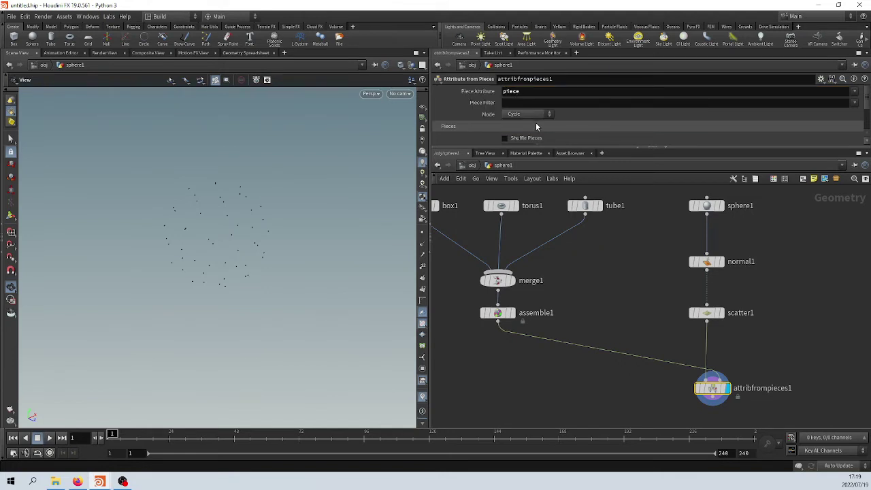
{"action": "middle_click_drag", "start_coordinate": [619, 312], "coordinate": [650, 251]}
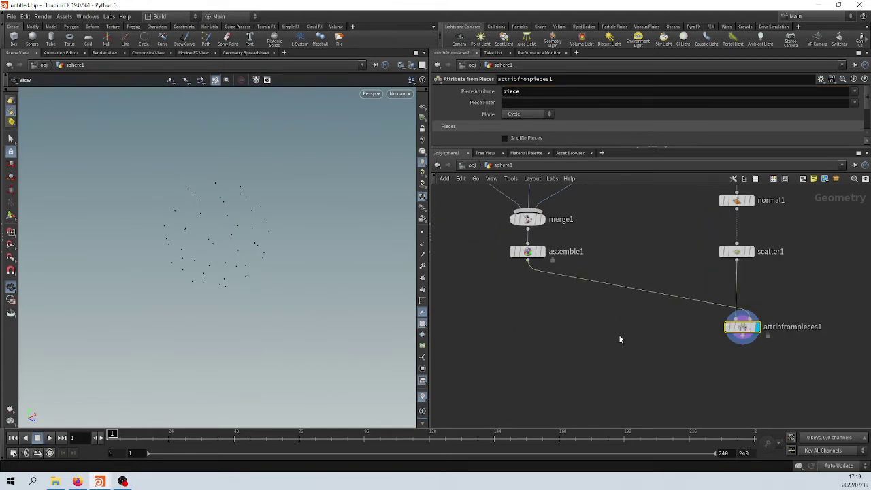
Add a displayed Copy to Points node with Assemble as its source geometry and Attribute from Pieces as its target points.
{"action": "left_click", "coordinate": [614, 339]}
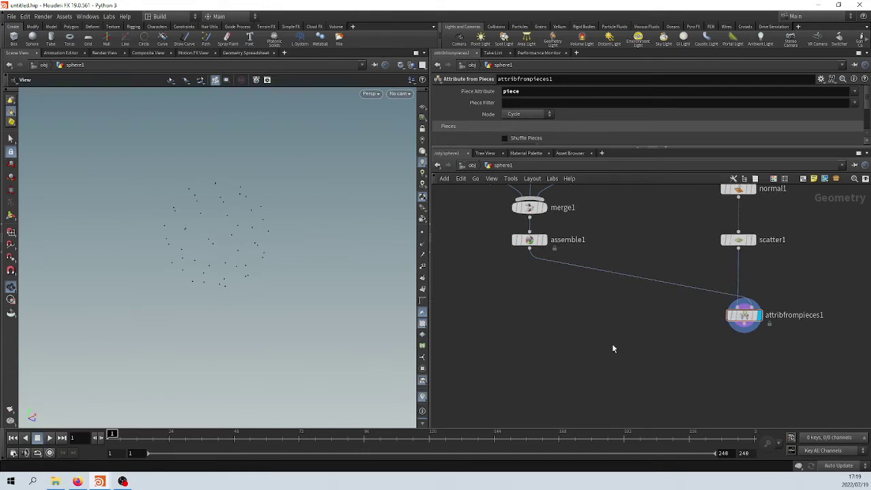
{"action": "key", "text": "Tab"}
{"action": "type", "text": "copy t"}
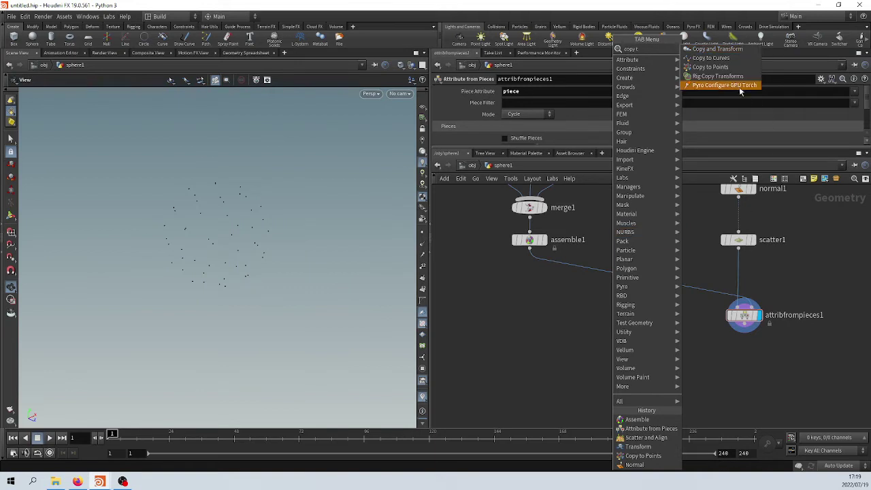
{"action": "left_click", "coordinate": [713, 67]}
{"action": "left_click", "coordinate": [608, 389]}
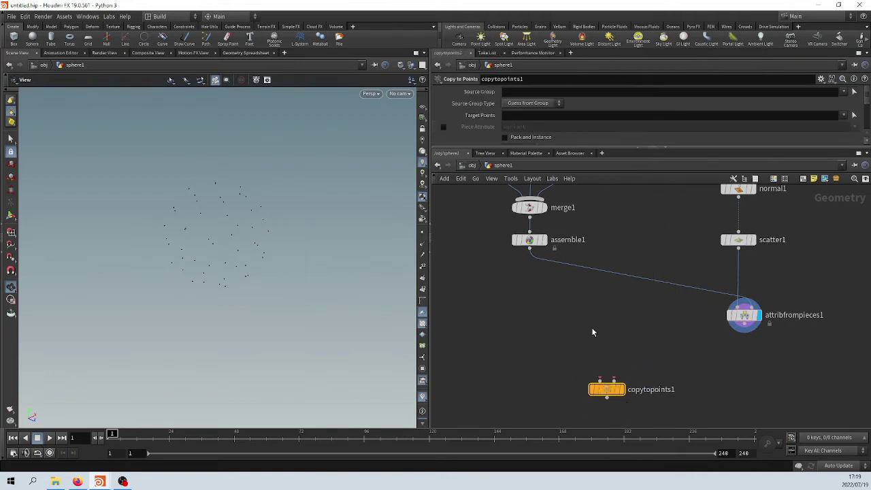
{"action": "left_click_drag", "start_coordinate": [531, 240], "coordinate": [718, 337]}
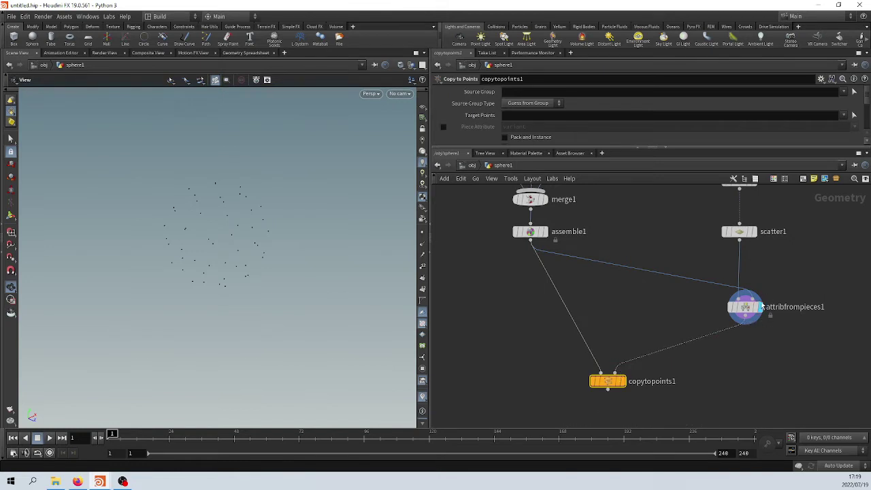
{"action": "left_click", "coordinate": [625, 384]}
Insert a Transform node between the merge and Assemble nodes.
{"action": "middle_click_drag", "start_coordinate": [502, 298], "coordinate": [520, 399]}
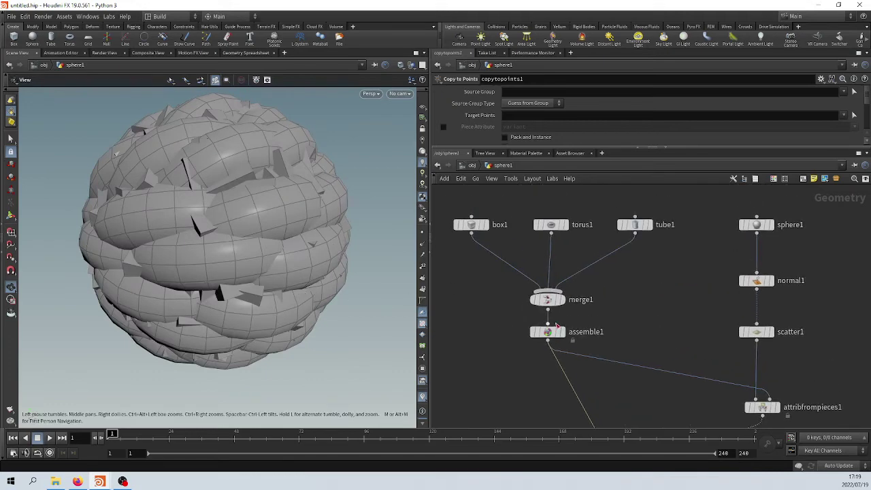
{"action": "middle_click_drag", "start_coordinate": [554, 315], "coordinate": [538, 276]}
{"action": "key", "text": "Tab"}
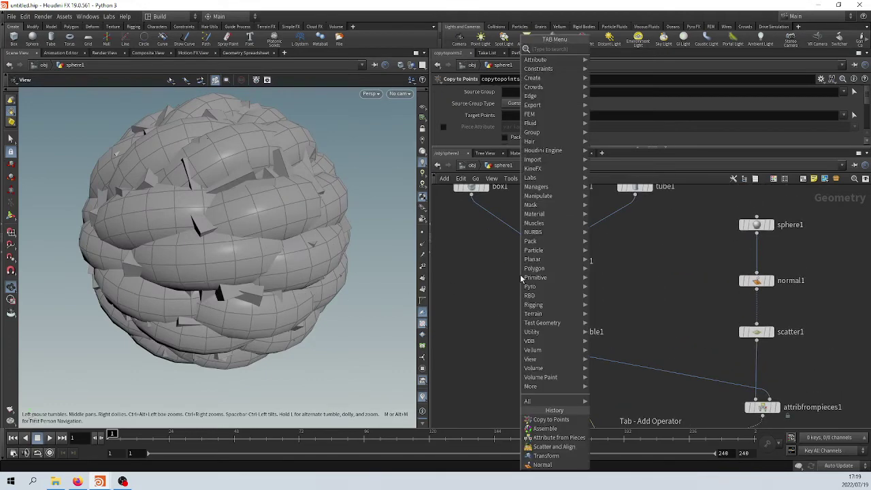
{"action": "type", "text": "trans"}
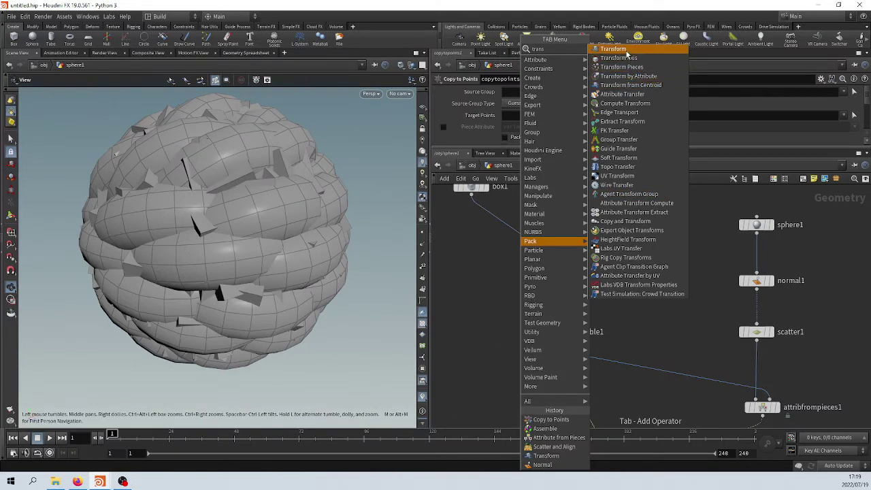
{"action": "left_click", "coordinate": [627, 51]}
{"action": "left_click", "coordinate": [548, 297]}
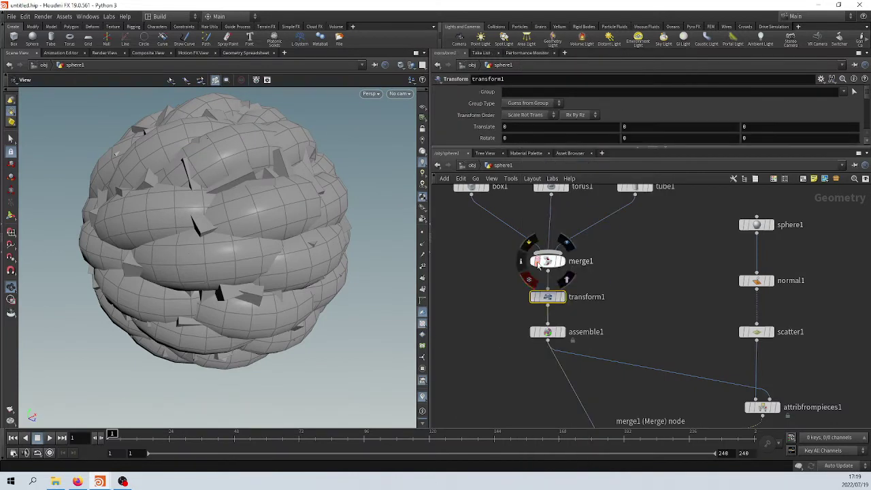
Set the Transform node's Uniform Scale to 0.2 and inspect the smaller copies on the sphere.
{"action": "scroll", "coordinate": [519, 122], "scroll_direction": "down", "scroll_amount": 1}
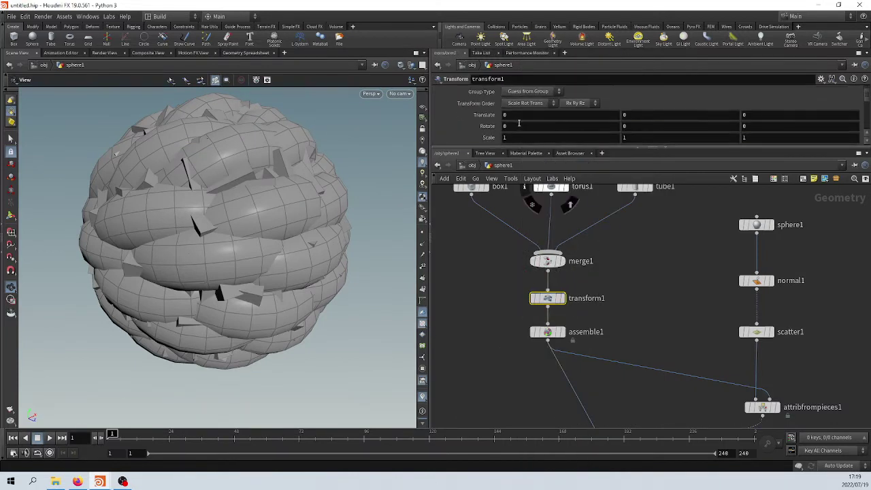
{"action": "scroll", "coordinate": [519, 122], "scroll_direction": "down", "scroll_amount": 3}
{"action": "left_click", "coordinate": [519, 125]}
{"action": "type", "text": ".2"}
{"action": "key", "text": "Return"}
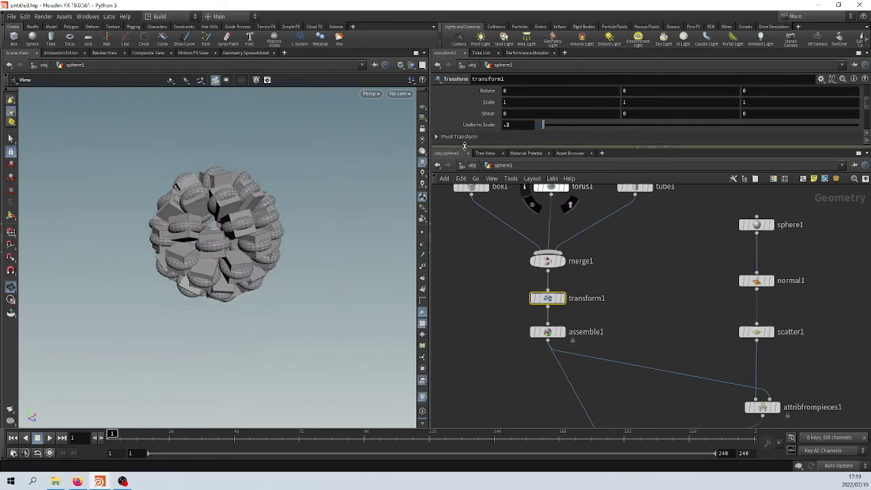
{"action": "scroll", "coordinate": [347, 198], "scroll_direction": "up", "scroll_amount": 5}
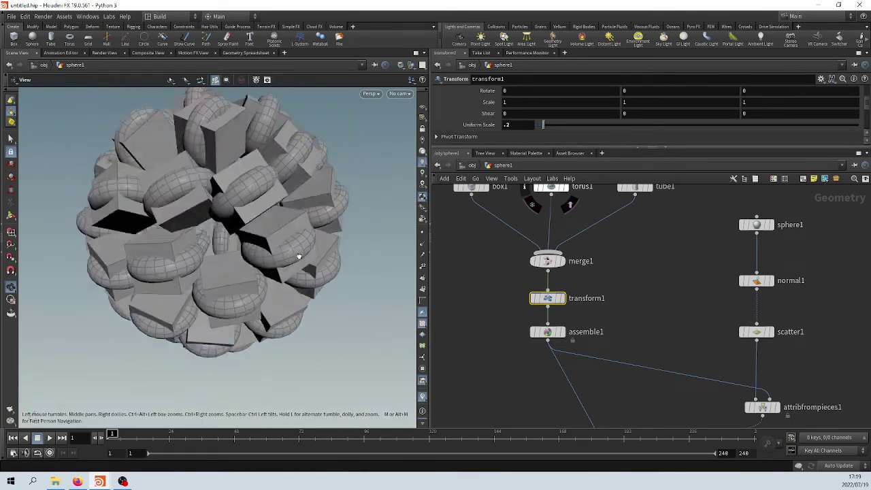
{"action": "left_click_drag", "start_coordinate": [299, 257], "coordinate": [337, 254]}
Enable the Copy to Points node's Piece Attribute and set it to "piece".
{"action": "middle_click_drag", "start_coordinate": [635, 325], "coordinate": [620, 259]}
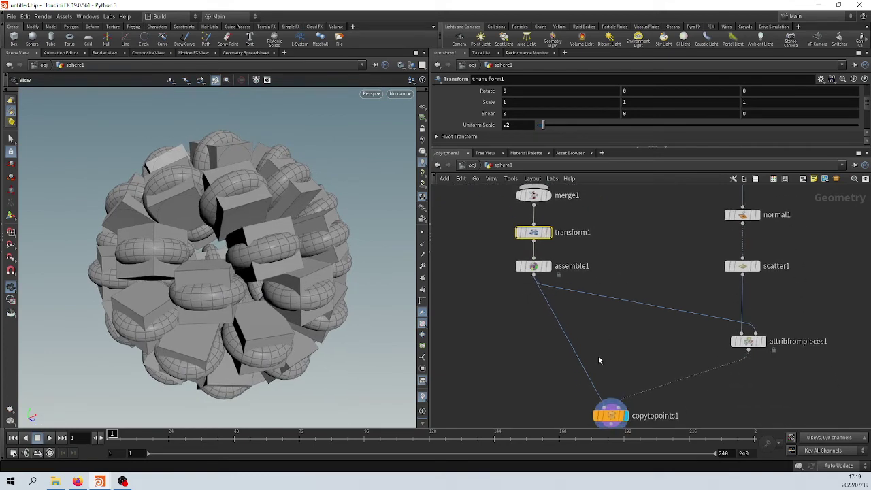
{"action": "middle_click_drag", "start_coordinate": [599, 360], "coordinate": [600, 328]}
{"action": "left_click", "coordinate": [613, 384]}
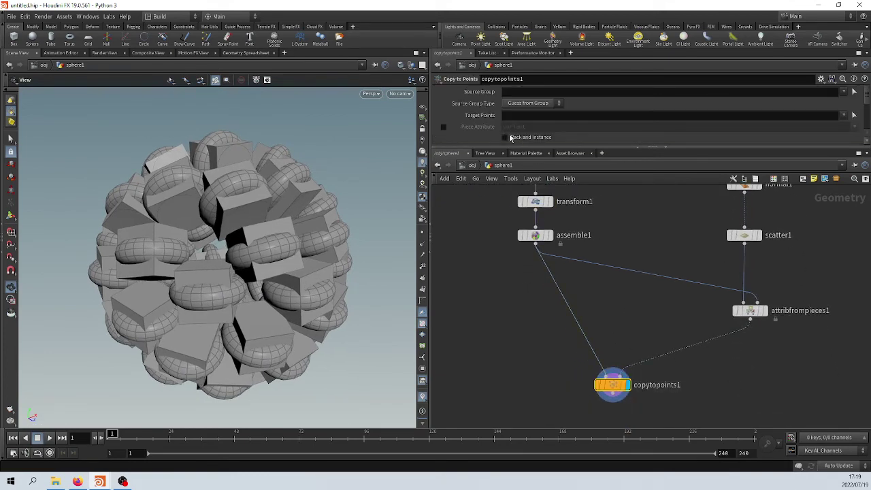
{"action": "left_click_drag", "start_coordinate": [485, 147], "coordinate": [479, 161]}
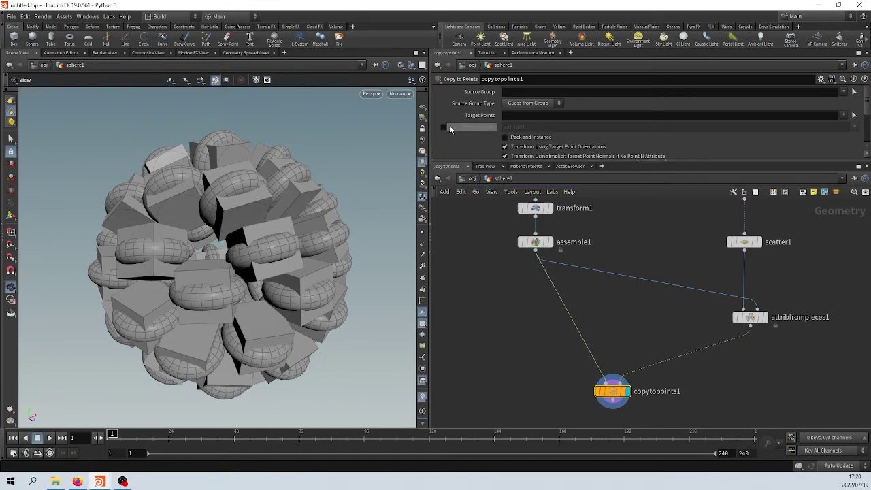
{"action": "left_click", "coordinate": [444, 128]}
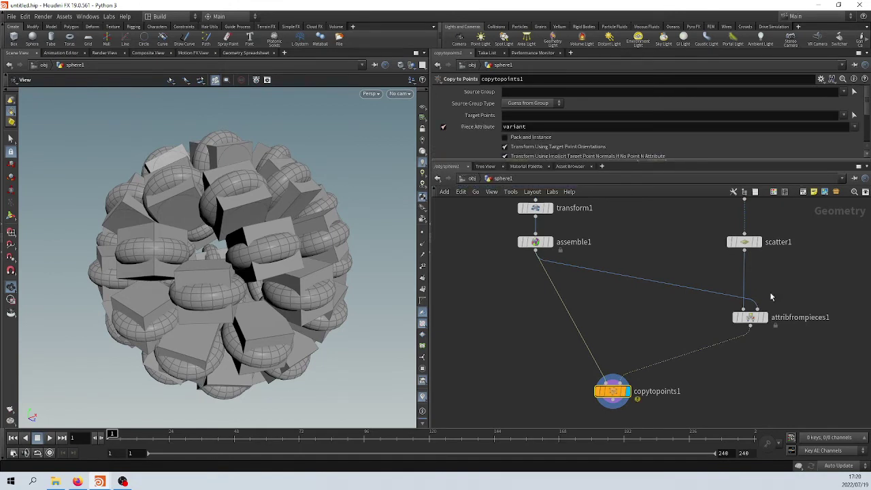
{"action": "double_click", "coordinate": [540, 128]}
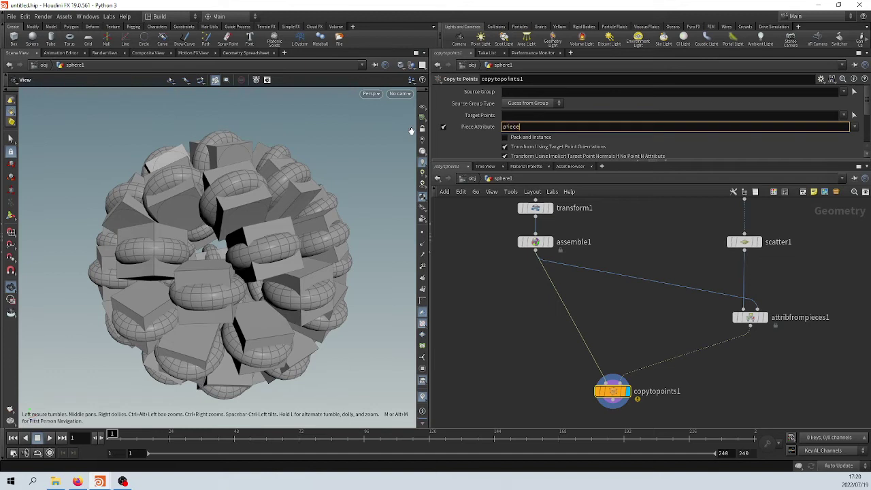
{"action": "key", "text": "Return"}
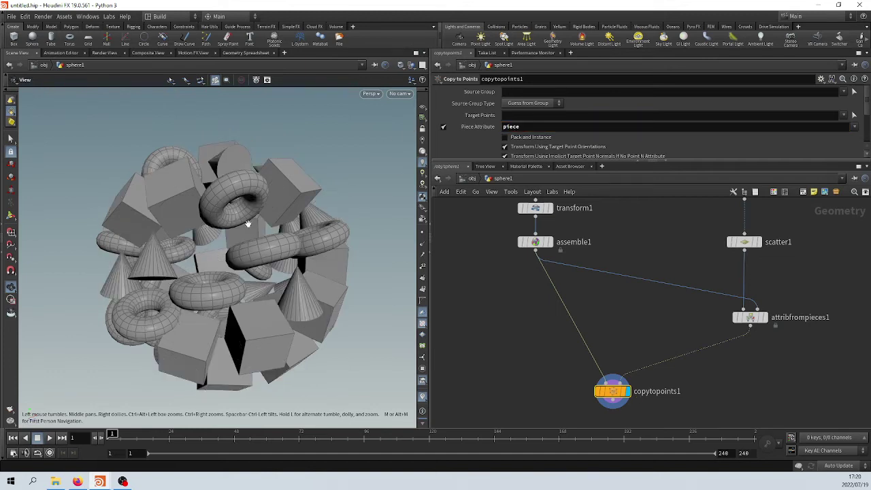
{"action": "left_click_drag", "start_coordinate": [249, 223], "coordinate": [283, 246]}
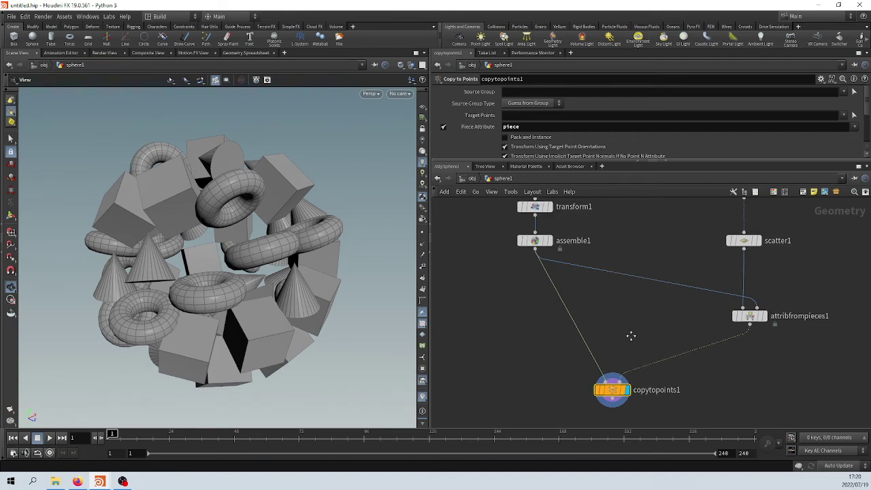
Enable Shuffle Pieces on the Attribute from Pieces node and test its Seed and Offset, leaving both at 0.
{"action": "middle_click_drag", "start_coordinate": [630, 335], "coordinate": [631, 279]}
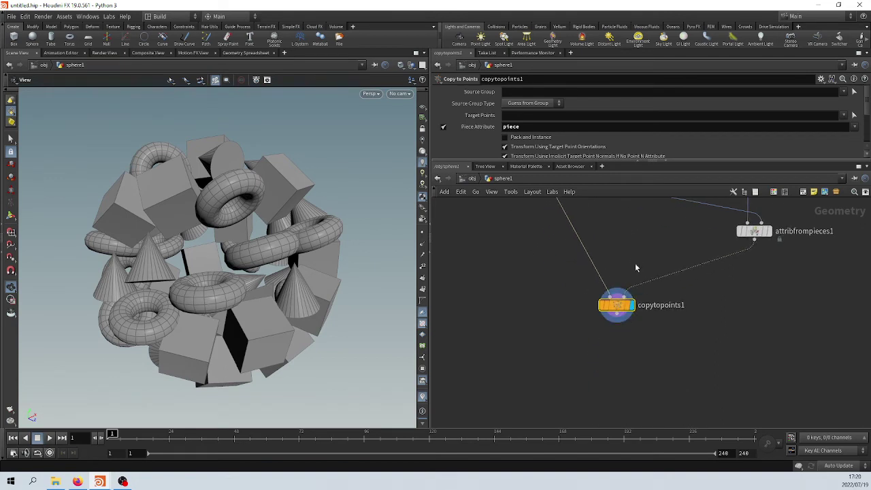
{"action": "middle_click_drag", "start_coordinate": [640, 249], "coordinate": [624, 290]}
{"action": "left_click", "coordinate": [740, 273]}
{"action": "scroll", "coordinate": [613, 297], "scroll_direction": "up", "scroll_amount": 1}
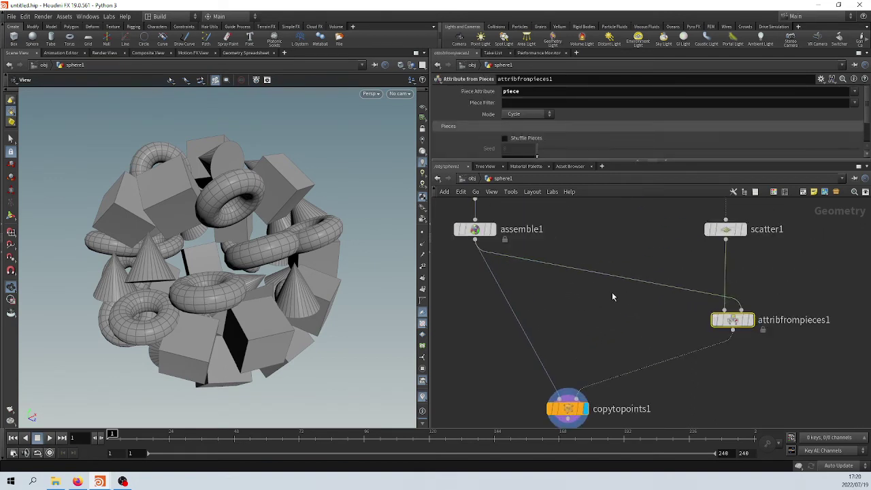
{"action": "left_click_drag", "start_coordinate": [545, 162], "coordinate": [545, 191]}
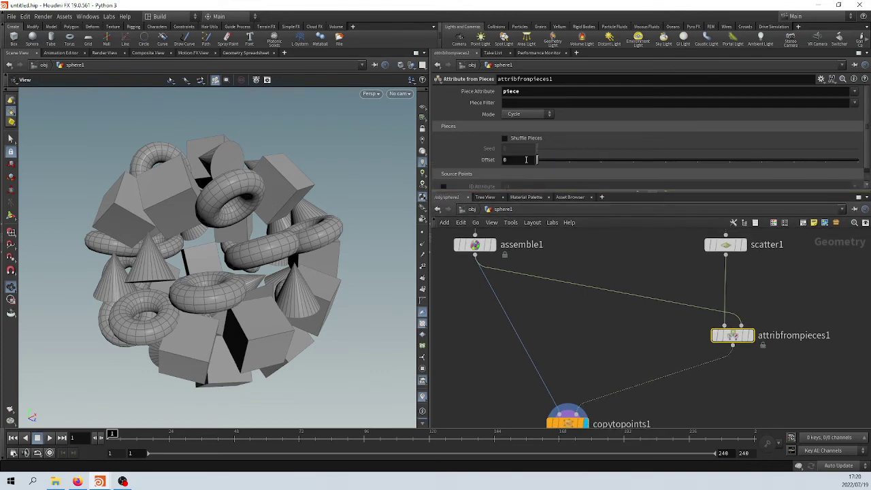
{"action": "left_click", "coordinate": [505, 139]}
{"action": "left_click_drag", "start_coordinate": [540, 149], "coordinate": [432, 147]}
{"action": "left_click_drag", "start_coordinate": [548, 161], "coordinate": [516, 176]}
Set the Transform node's X rotation to 90 and inspect the reoriented copies around the sphere.
{"action": "middle_click_drag", "start_coordinate": [604, 251], "coordinate": [673, 359]}
{"action": "left_click_drag", "start_coordinate": [599, 284], "coordinate": [495, 319]}
{"action": "left_click", "coordinate": [512, 106]}
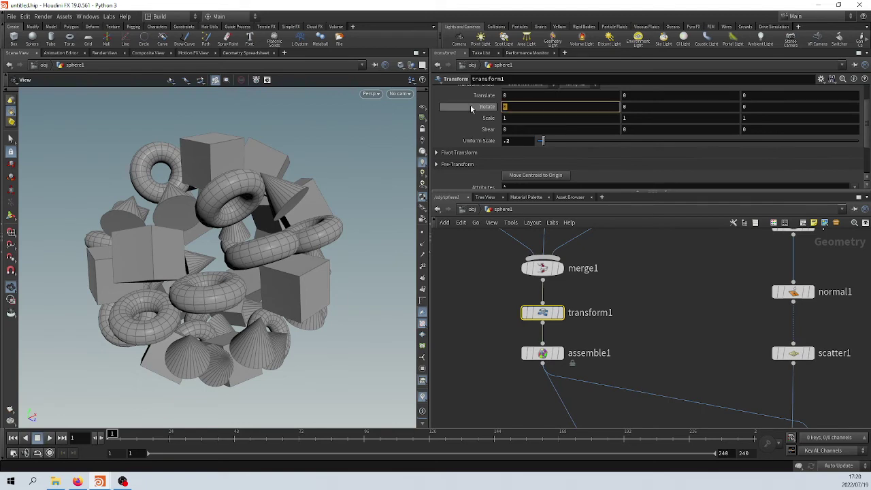
{"action": "type", "text": "90"}
{"action": "key", "text": "Return"}
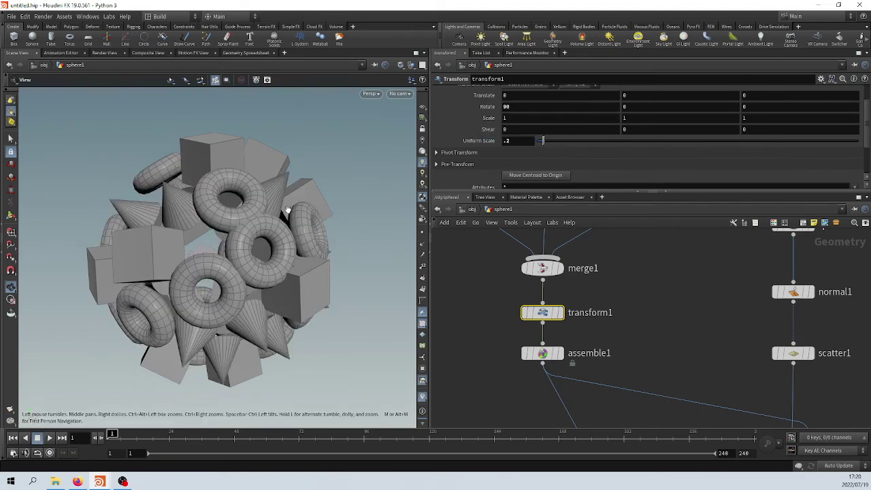
{"action": "left_click_drag", "start_coordinate": [287, 209], "coordinate": [239, 207]}
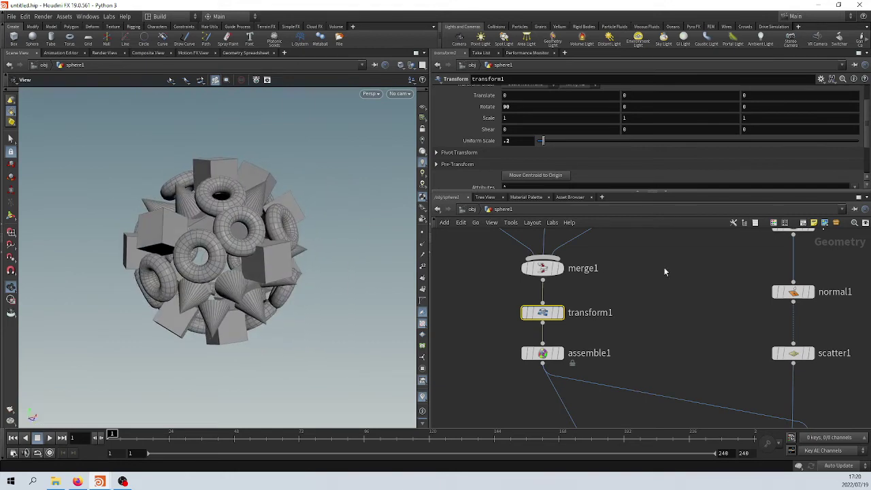
{"action": "middle_click_drag", "start_coordinate": [636, 262], "coordinate": [650, 293]}
{"action": "scroll", "coordinate": [222, 209], "scroll_direction": "down", "scroll_amount": 2}
{"action": "left_click_drag", "start_coordinate": [222, 210], "coordinate": [187, 219]}
{"action": "scroll", "coordinate": [311, 210], "scroll_direction": "up", "scroll_amount": 3}
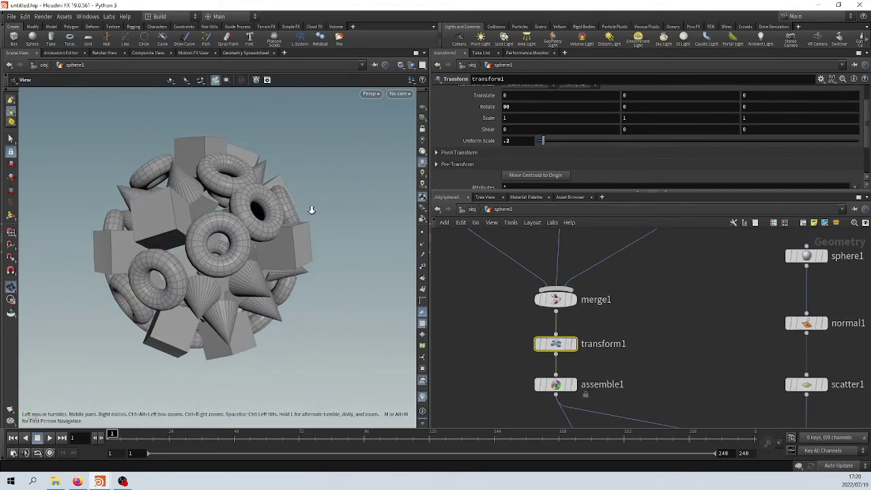
Add an unconnected Scatter and Align node beside the scatter node.
{"action": "middle_click_drag", "start_coordinate": [719, 327], "coordinate": [685, 321]}
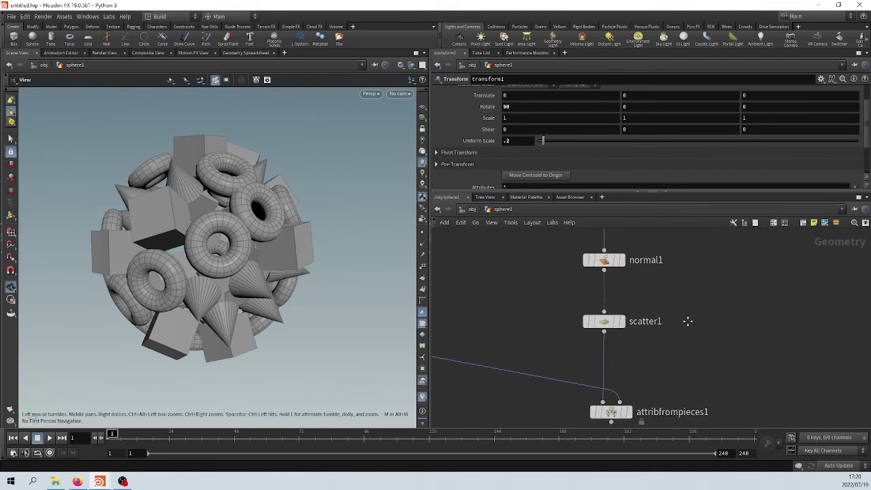
{"action": "left_click_drag", "start_coordinate": [642, 292], "coordinate": [556, 343]}
{"action": "key", "text": "Tab"}
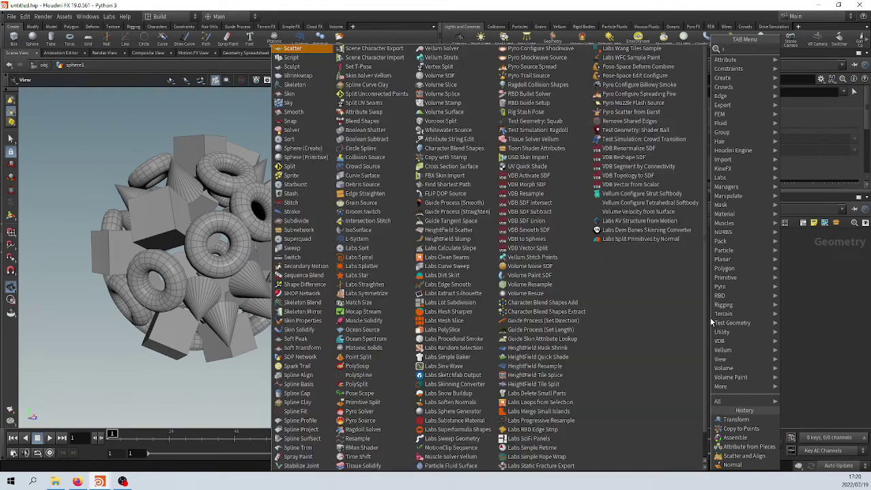
{"action": "type", "text": "scatter"}
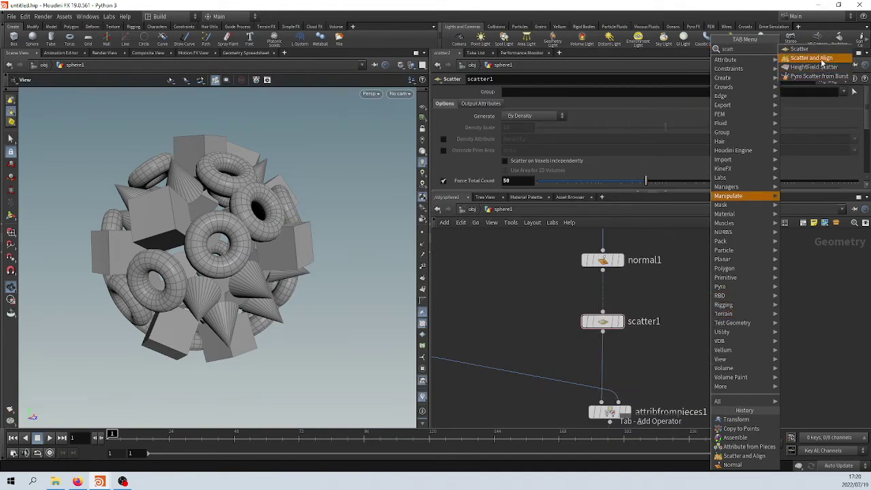
{"action": "left_click", "coordinate": [811, 58]}
{"action": "left_click", "coordinate": [707, 286]}
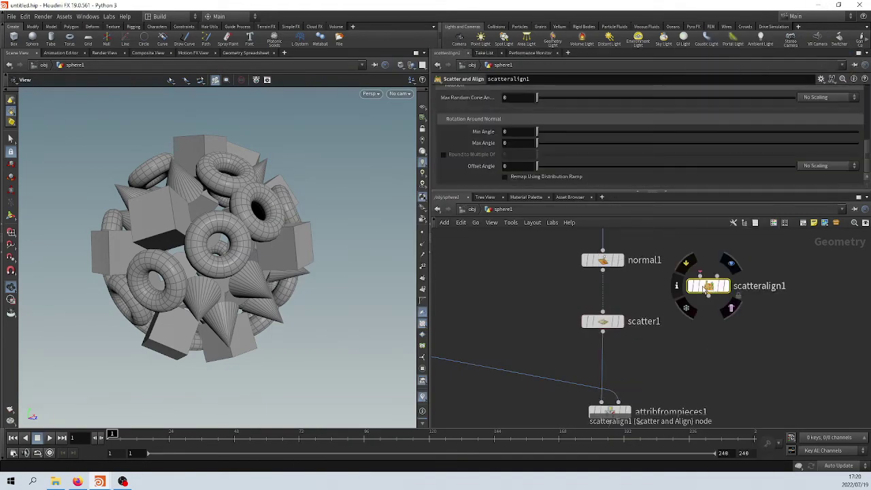
{"action": "left_click_drag", "start_coordinate": [703, 286], "coordinate": [705, 299]}
Examine the Scatter and Align node's orientation settings, including the angles for rotation around the normal.
{"action": "left_click_drag", "start_coordinate": [550, 192], "coordinate": [548, 261]}
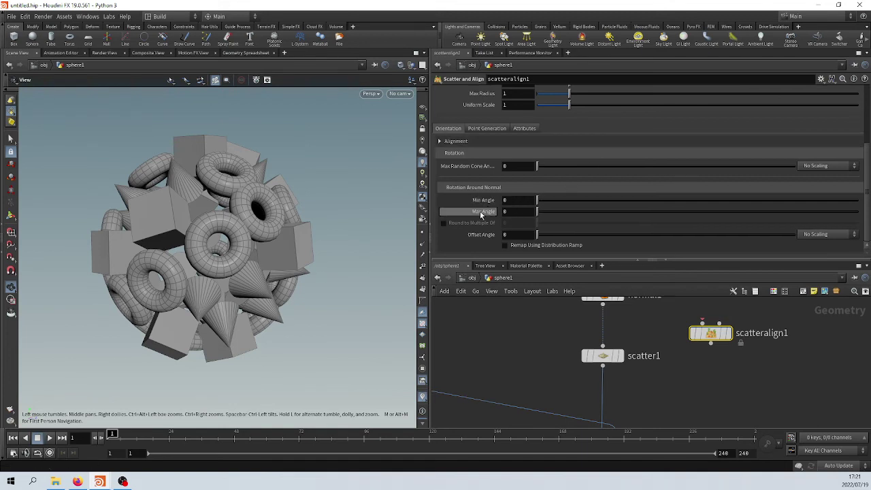
{"action": "left_click_drag", "start_coordinate": [574, 215], "coordinate": [528, 214]}
{"action": "middle_click_drag", "start_coordinate": [668, 325], "coordinate": [668, 345]}
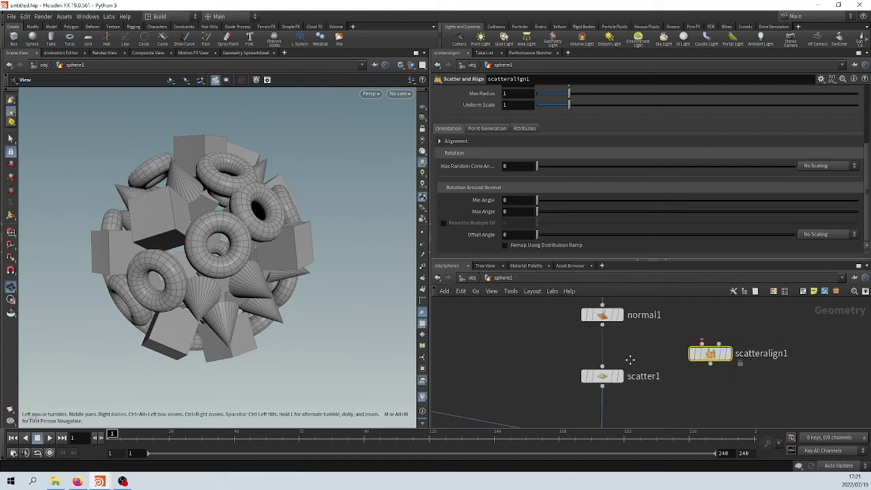
Review the Attribute from Pieces settings and the whole network from the source shapes down to Copy to Points.
{"action": "scroll", "coordinate": [630, 358], "scroll_direction": "down", "scroll_amount": 3}
{"action": "middle_click_drag", "start_coordinate": [631, 373], "coordinate": [641, 358]}
{"action": "middle_click_drag", "start_coordinate": [650, 409], "coordinate": [675, 339]}
{"action": "scroll", "coordinate": [674, 344], "scroll_direction": "down", "scroll_amount": 3}
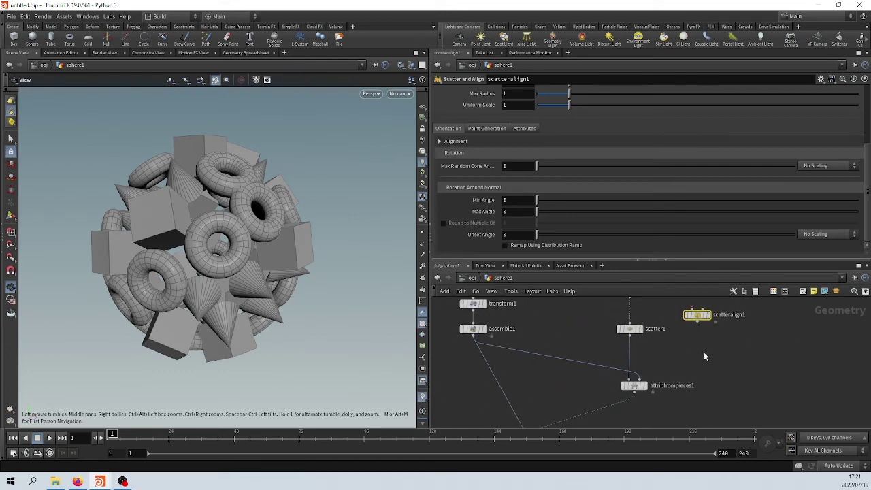
{"action": "scroll", "coordinate": [703, 352], "scroll_direction": "up", "scroll_amount": 3}
{"action": "left_click_drag", "start_coordinate": [581, 388], "coordinate": [582, 395]}
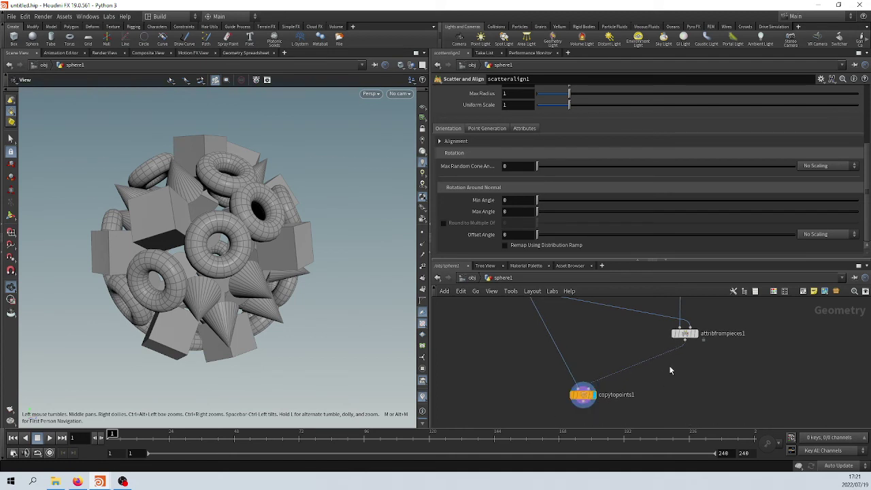
{"action": "middle_click_drag", "start_coordinate": [688, 351], "coordinate": [686, 364]}
{"action": "scroll", "coordinate": [686, 363], "scroll_direction": "up", "scroll_amount": 3}
{"action": "left_click_drag", "start_coordinate": [724, 317], "coordinate": [638, 365]}
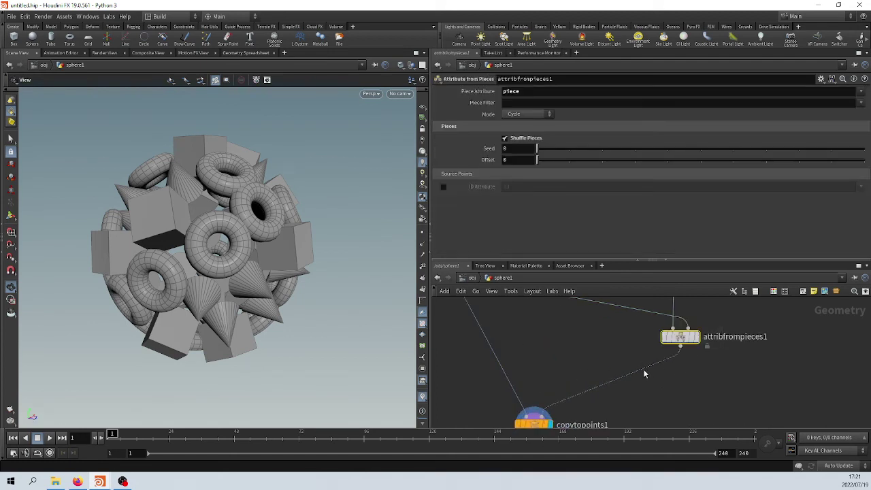
{"action": "middle_click_drag", "start_coordinate": [563, 347], "coordinate": [636, 407]}
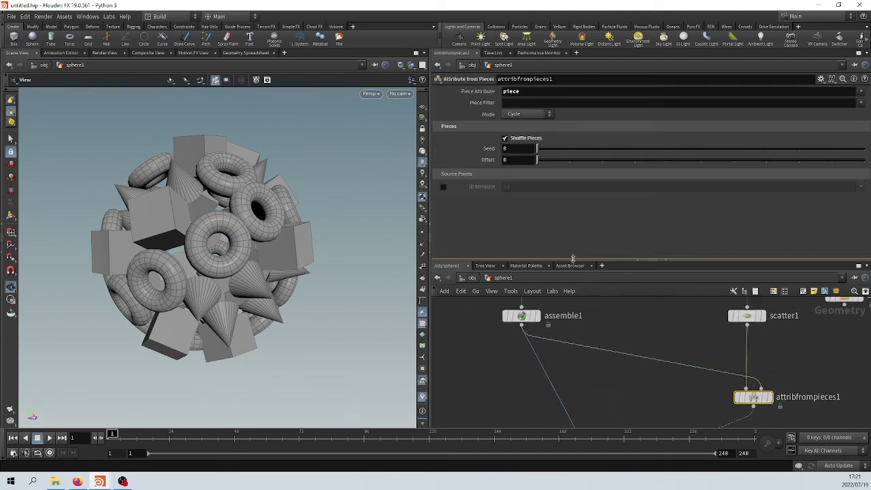
{"action": "left_click_drag", "start_coordinate": [574, 260], "coordinate": [586, 140]}
{"action": "scroll", "coordinate": [604, 215], "scroll_direction": "down", "scroll_amount": 3}
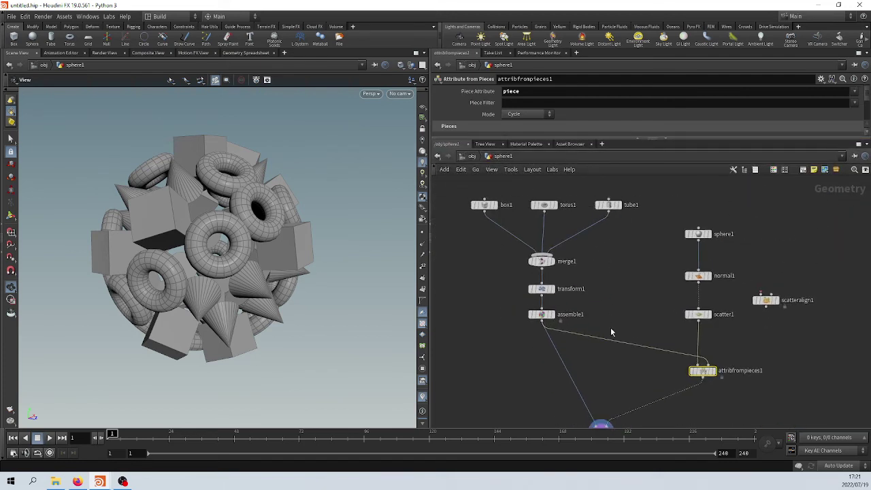
{"action": "middle_click_drag", "start_coordinate": [611, 328], "coordinate": [609, 304]}
{"action": "middle_click_drag", "start_coordinate": [604, 252], "coordinate": [604, 260]}
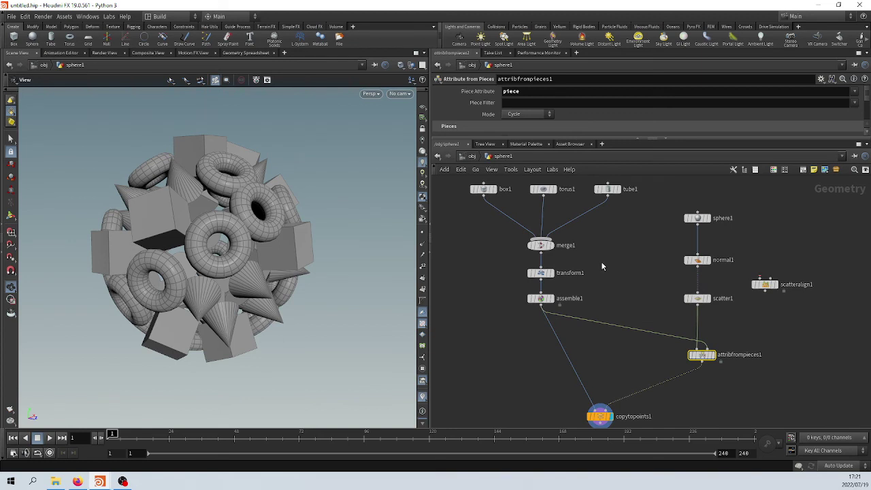
{"action": "middle_click_drag", "start_coordinate": [609, 354], "coordinate": [613, 310]}
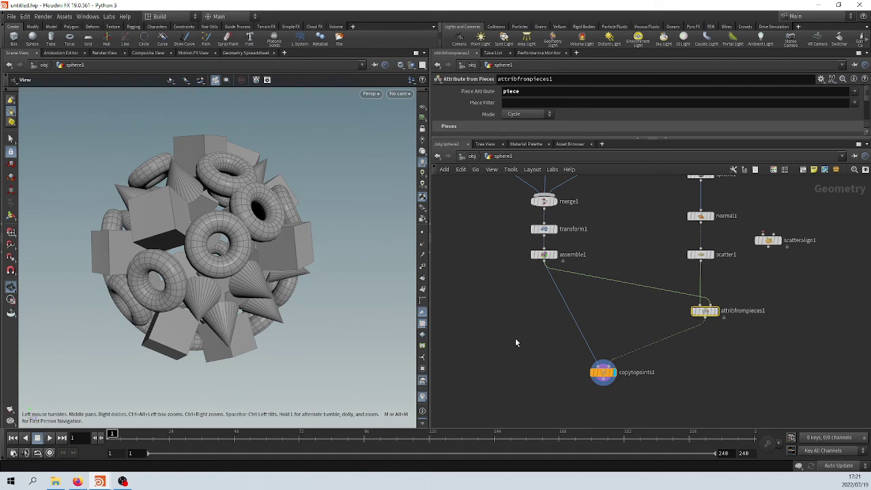
{"action": "middle_click_drag", "start_coordinate": [515, 338], "coordinate": [515, 347]}
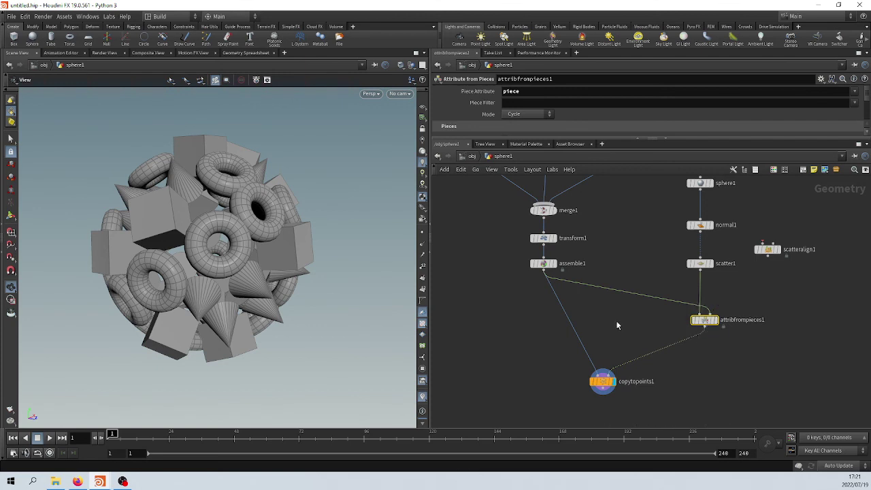
Move the Copy to Points node to sit roughly below the Assemble node.
{"action": "middle_click_drag", "start_coordinate": [618, 324], "coordinate": [604, 313]}
{"action": "left_click_drag", "start_coordinate": [590, 375], "coordinate": [544, 372]}
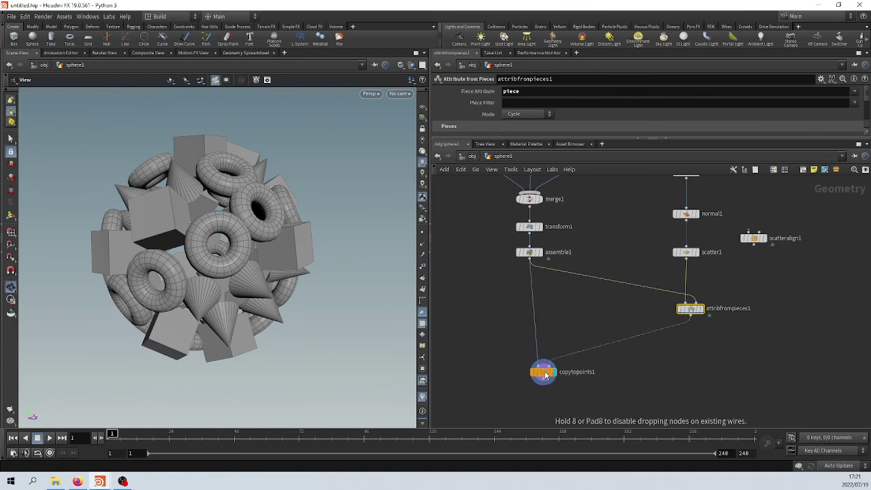
{"action": "middle_click_drag", "start_coordinate": [560, 327], "coordinate": [546, 313]}
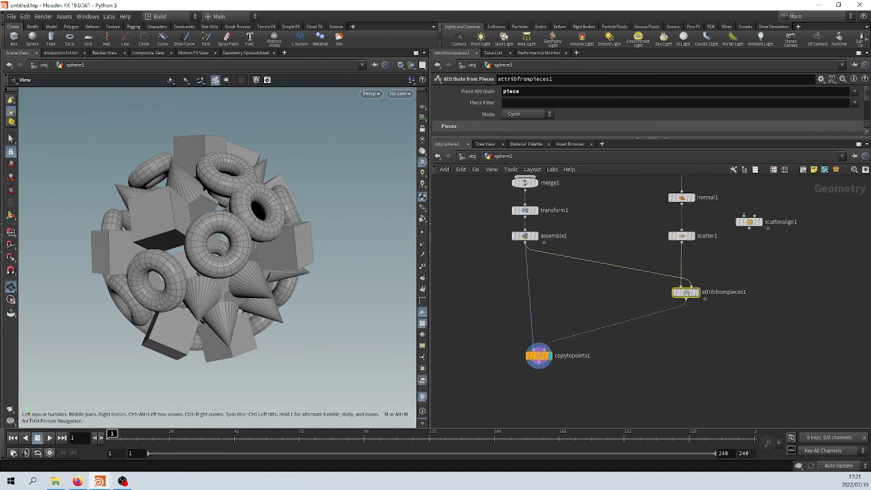